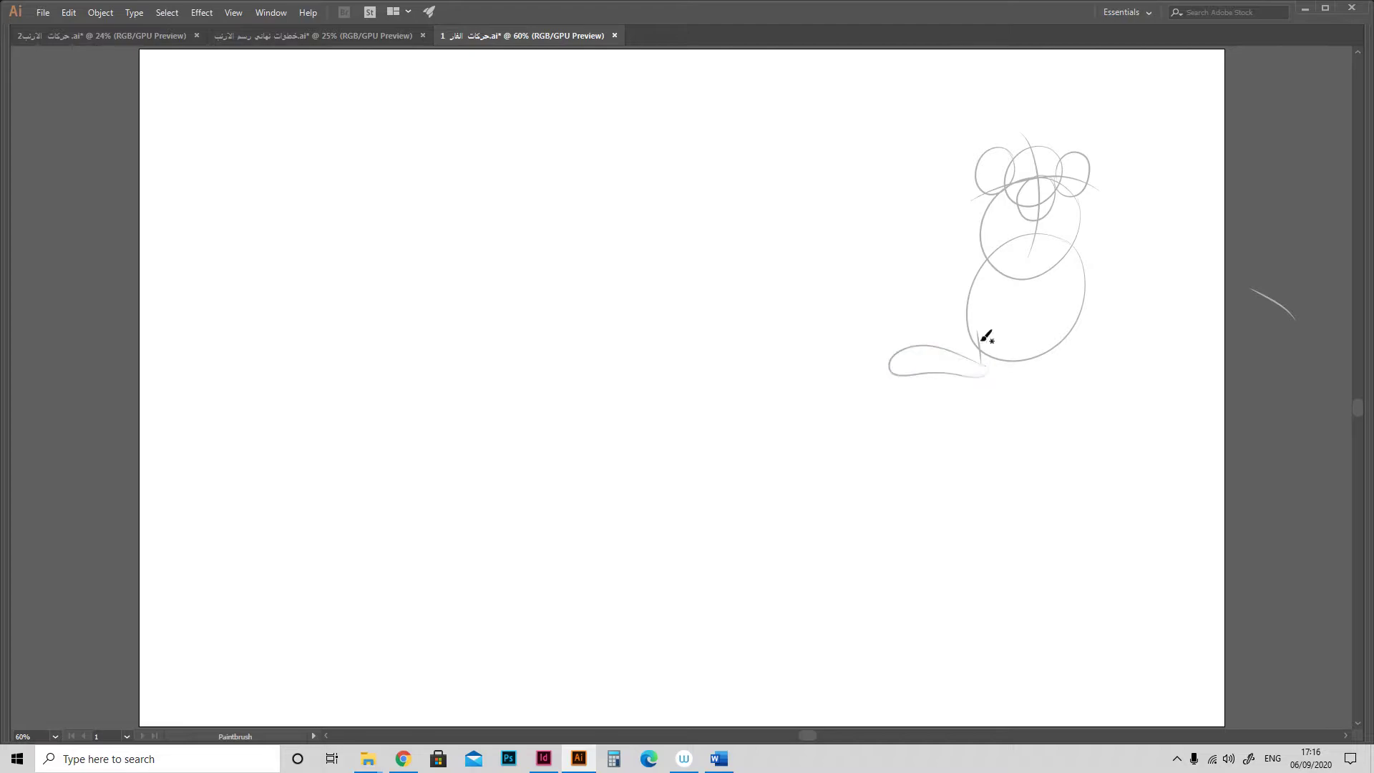
Add the arms, tail and curved vertical and horizontal body guidelines to the front-facing mouse sketch.
{"action": "left_click_drag", "start_coordinate": [979, 284], "coordinate": [958, 272]}
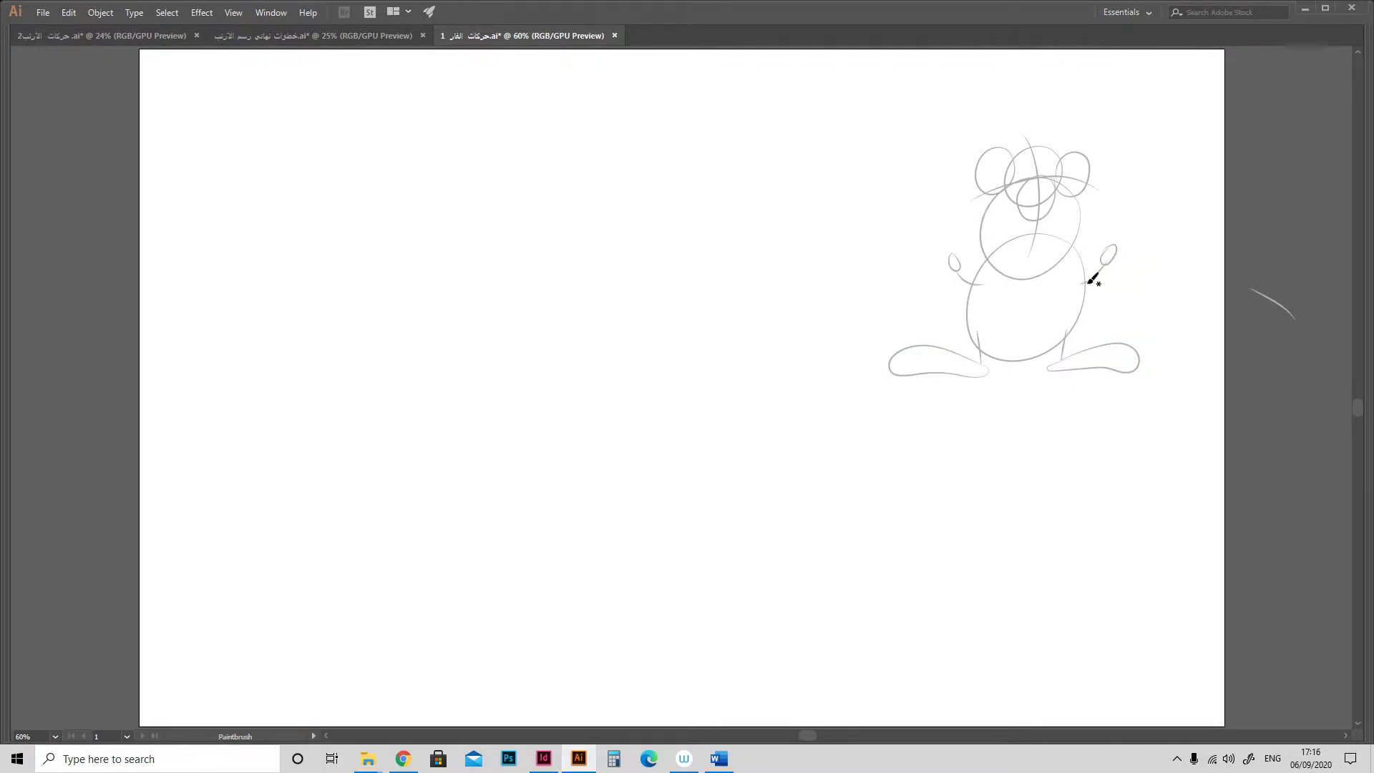
{"action": "left_click_drag", "start_coordinate": [943, 311], "coordinate": [934, 288]}
{"action": "left_click_drag", "start_coordinate": [1038, 236], "coordinate": [1012, 367]}
{"action": "key", "text": "ctrl+z"}
{"action": "left_click_drag", "start_coordinate": [1040, 233], "coordinate": [1026, 372]}
{"action": "key", "text": "ctrl+z"}
{"action": "mouse_move", "coordinate": [1020, 242]}
{"action": "left_mouse_down"}
{"action": "mouse_move", "coordinate": [1149, 279]}
{"action": "mouse_move", "coordinate": [1144, 428]}
{"action": "left_mouse_up"}
{"action": "left_click_drag", "start_coordinate": [1080, 363], "coordinate": [1232, 342]}
Sketch a second, leaning mouse beside the first with circles for head, ears and body and crossing head guidelines.
{"action": "mouse_move", "coordinate": [874, 202]}
{"action": "left_mouse_down"}
{"action": "mouse_move", "coordinate": [894, 243]}
{"action": "mouse_move", "coordinate": [891, 203]}
{"action": "left_mouse_up"}
{"action": "mouse_move", "coordinate": [918, 251]}
{"action": "left_mouse_down"}
{"action": "mouse_move", "coordinate": [905, 239]}
{"action": "mouse_move", "coordinate": [918, 256]}
{"action": "mouse_move", "coordinate": [856, 331]}
{"action": "mouse_move", "coordinate": [898, 236]}
{"action": "left_mouse_up"}
{"action": "key", "text": "ctrl+z"}
{"action": "left_click_drag", "start_coordinate": [877, 175], "coordinate": [801, 351]}
{"action": "left_click_drag", "start_coordinate": [819, 218], "coordinate": [919, 245]}
{"action": "key", "text": "ctrl+z"}
{"action": "mouse_move", "coordinate": [822, 217]}
{"action": "left_mouse_down"}
{"action": "mouse_move", "coordinate": [906, 239]}
{"action": "mouse_move", "coordinate": [825, 205]}
{"action": "mouse_move", "coordinate": [863, 195]}
{"action": "mouse_move", "coordinate": [902, 260]}
{"action": "mouse_move", "coordinate": [800, 271]}
{"action": "mouse_move", "coordinate": [786, 398]}
{"action": "mouse_move", "coordinate": [865, 300]}
{"action": "left_mouse_up"}
Add the legs, long feet, tail, arms and curved body guidelines to the leaning mouse sketch.
{"action": "left_click_drag", "start_coordinate": [746, 342], "coordinate": [751, 400]}
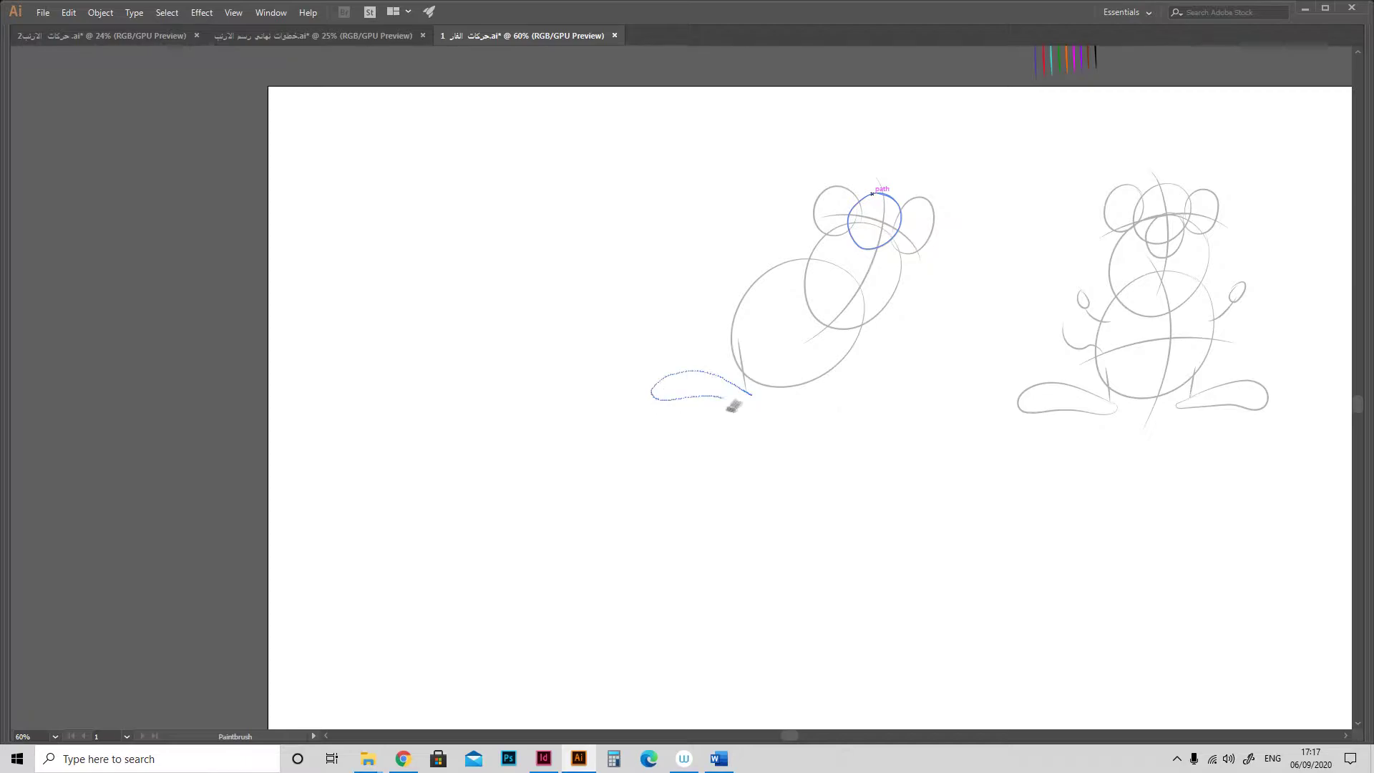
{"action": "left_click_drag", "start_coordinate": [819, 367], "coordinate": [814, 384]}
{"action": "mouse_move", "coordinate": [807, 387]}
{"action": "left_mouse_down"}
{"action": "mouse_move", "coordinate": [895, 368]}
{"action": "mouse_move", "coordinate": [803, 395]}
{"action": "left_mouse_up"}
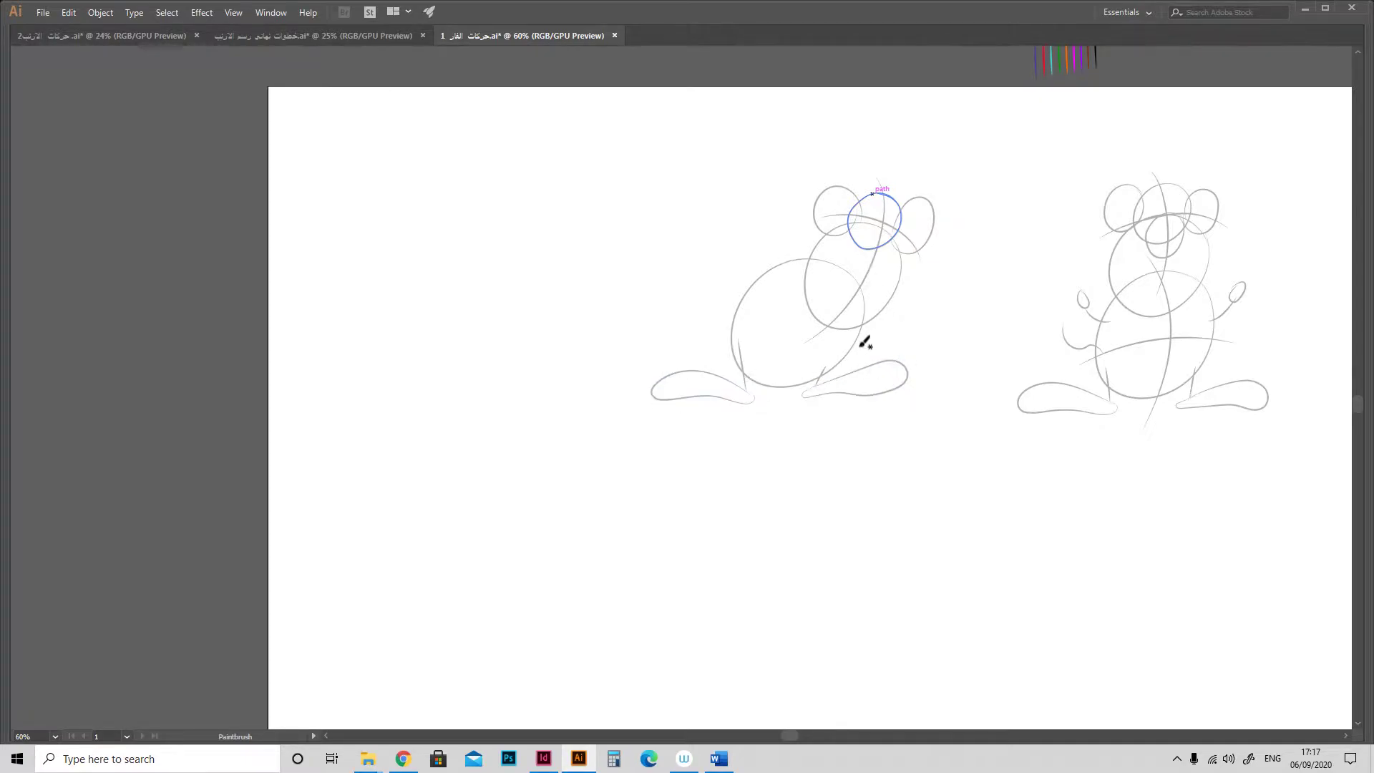
{"action": "mouse_move", "coordinate": [782, 282]}
{"action": "left_mouse_down"}
{"action": "mouse_move", "coordinate": [759, 349]}
{"action": "mouse_move", "coordinate": [725, 247]}
{"action": "left_mouse_up"}
{"action": "left_click_drag", "start_coordinate": [833, 269], "coordinate": [747, 381]}
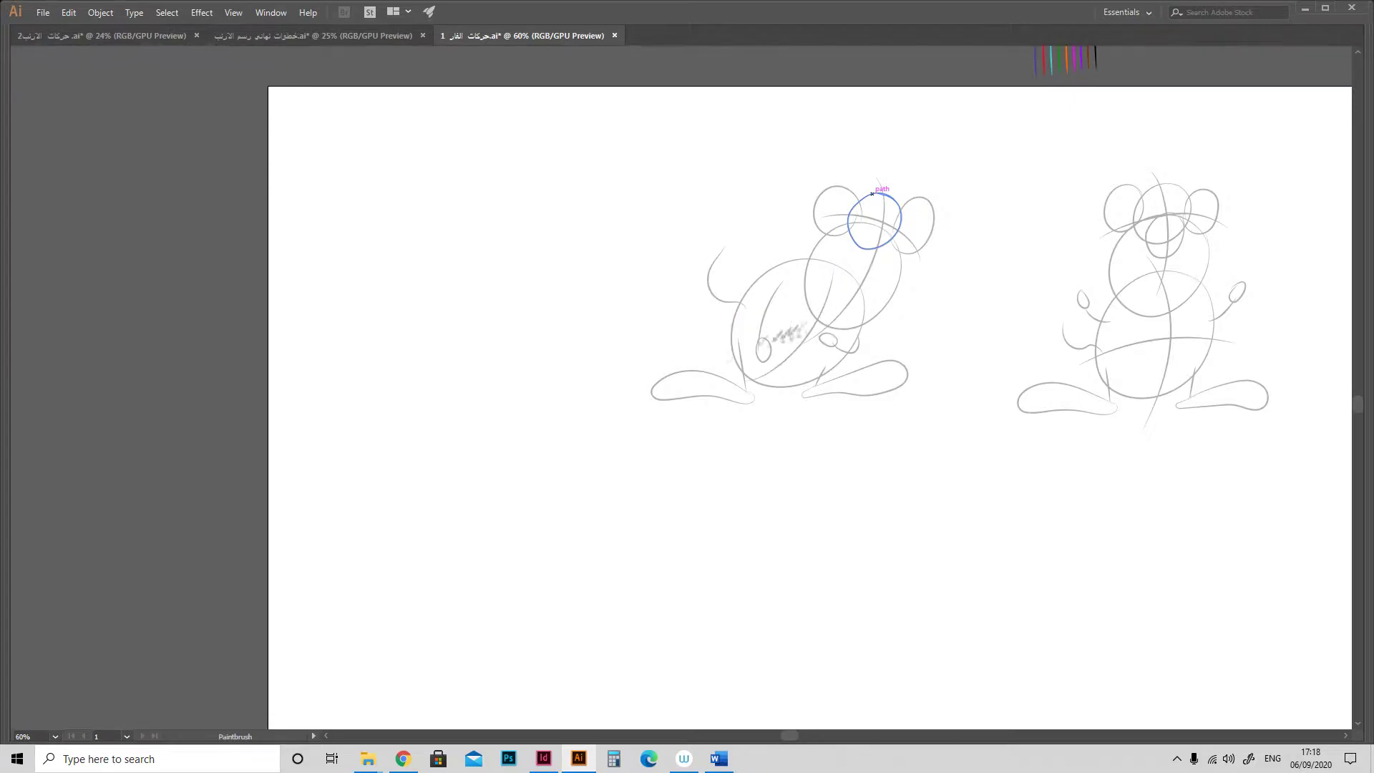
{"action": "mouse_move", "coordinate": [755, 264]}
{"action": "left_mouse_down"}
{"action": "mouse_move", "coordinate": [768, 319]}
{"action": "mouse_move", "coordinate": [872, 352]}
{"action": "left_mouse_up"}
Enlarge and reposition the leaning mouse sketch, and scale up the front-facing one to match.
{"action": "key", "text": "v"}
{"action": "left_click_drag", "start_coordinate": [989, 179], "coordinate": [690, 383]}
{"action": "left_click_drag", "start_coordinate": [651, 403], "coordinate": [601, 441]}
{"action": "left_click_drag", "start_coordinate": [895, 294], "coordinate": [960, 278]}
{"action": "left_click", "coordinate": [998, 420]}
{"action": "left_click", "coordinate": [947, 307]}
{"action": "left_click_drag", "start_coordinate": [904, 337], "coordinate": [910, 328]}
{"action": "left_click_drag", "start_coordinate": [1263, 179], "coordinate": [1043, 449]}
{"action": "left_click_drag", "start_coordinate": [1268, 431], "coordinate": [1297, 462]}
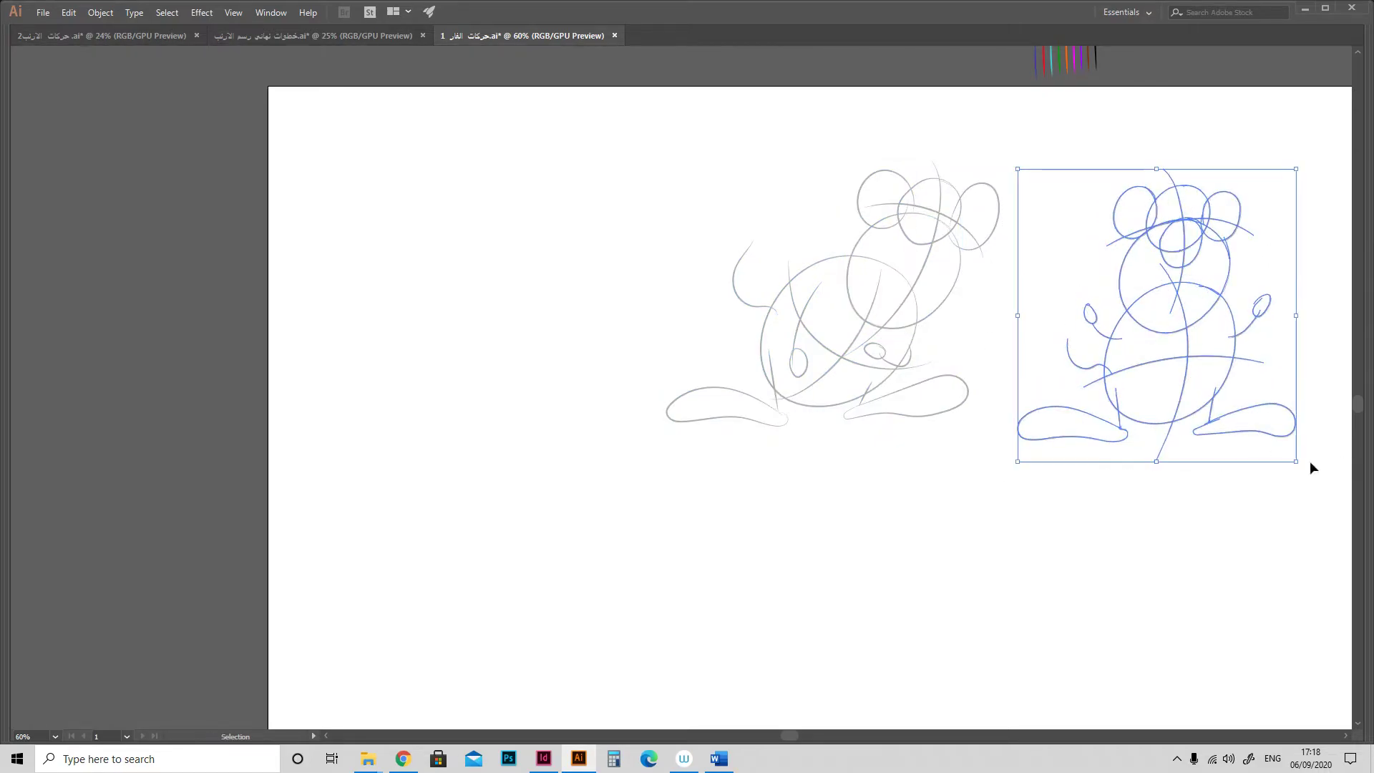
{"action": "left_click", "coordinate": [1149, 445]}
Sketch a third mouse's head, ears, snout, centre guideline and body circles in the empty left area, and add the leaning mouse's snout.
{"action": "mouse_move", "coordinate": [775, 510]}
{"action": "left_mouse_down"}
{"action": "mouse_move", "coordinate": [784, 506]}
{"action": "mouse_move", "coordinate": [720, 488]}
{"action": "left_mouse_up"}
{"action": "key", "text": "b"}
{"action": "left_click_drag", "start_coordinate": [440, 202], "coordinate": [452, 175]}
{"action": "mouse_move", "coordinate": [476, 262]}
{"action": "left_mouse_down"}
{"action": "mouse_move", "coordinate": [471, 311]}
{"action": "mouse_move", "coordinate": [477, 243]}
{"action": "mouse_move", "coordinate": [463, 318]}
{"action": "mouse_move", "coordinate": [476, 227]}
{"action": "left_mouse_up"}
{"action": "key", "text": "ctrl+z"}
{"action": "mouse_move", "coordinate": [899, 210]}
{"action": "left_mouse_down"}
{"action": "mouse_move", "coordinate": [873, 249]}
{"action": "mouse_move", "coordinate": [857, 202]}
{"action": "left_mouse_up"}
{"action": "left_click_drag", "start_coordinate": [505, 169], "coordinate": [403, 350]}
{"action": "mouse_move", "coordinate": [460, 233]}
{"action": "left_mouse_down"}
{"action": "mouse_move", "coordinate": [453, 217]}
{"action": "mouse_move", "coordinate": [512, 239]}
{"action": "mouse_move", "coordinate": [476, 239]}
{"action": "left_mouse_up"}
{"action": "mouse_move", "coordinate": [435, 209]}
{"action": "left_mouse_down"}
{"action": "mouse_move", "coordinate": [444, 169]}
{"action": "mouse_move", "coordinate": [433, 212]}
{"action": "left_mouse_up"}
{"action": "mouse_move", "coordinate": [468, 322]}
{"action": "left_mouse_down"}
{"action": "mouse_move", "coordinate": [360, 330]}
{"action": "mouse_move", "coordinate": [440, 405]}
{"action": "mouse_move", "coordinate": [457, 289]}
{"action": "left_mouse_up"}
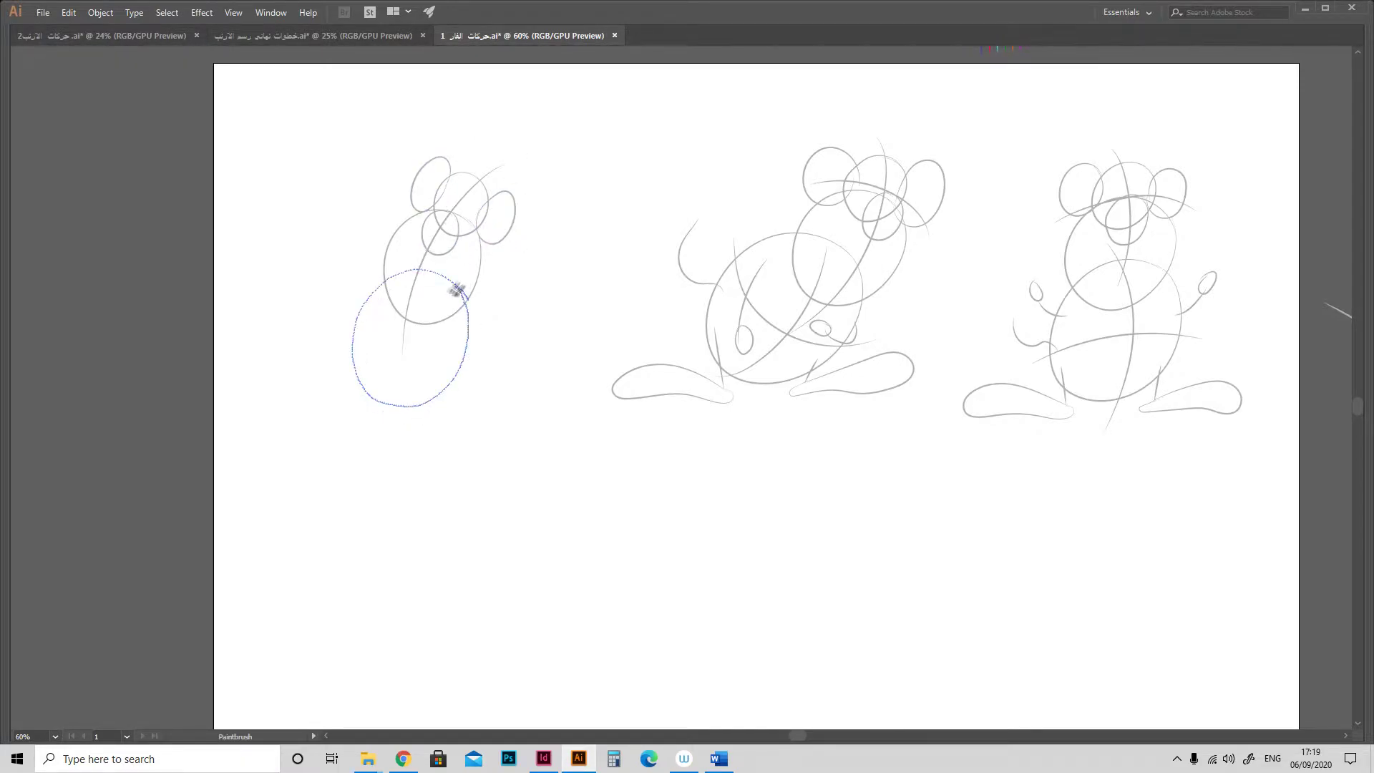
Sketch the running mouse's raised foot, stepping foot, arms and tail.
{"action": "mouse_move", "coordinate": [361, 352]}
{"action": "left_mouse_down"}
{"action": "mouse_move", "coordinate": [330, 360]}
{"action": "mouse_move", "coordinate": [304, 310]}
{"action": "mouse_move", "coordinate": [326, 357]}
{"action": "left_mouse_up"}
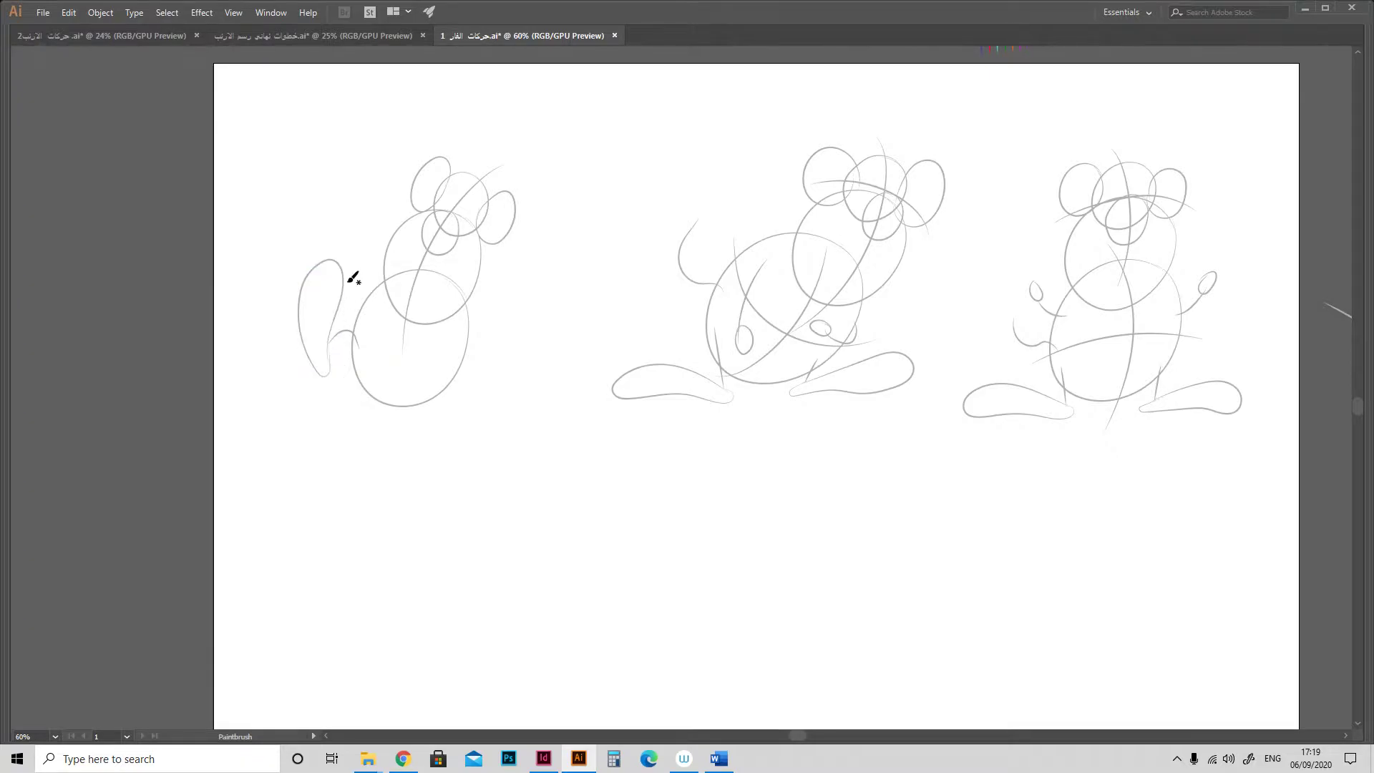
{"action": "left_click_drag", "start_coordinate": [470, 377], "coordinate": [481, 392]}
{"action": "left_click_drag", "start_coordinate": [507, 314], "coordinate": [469, 358]}
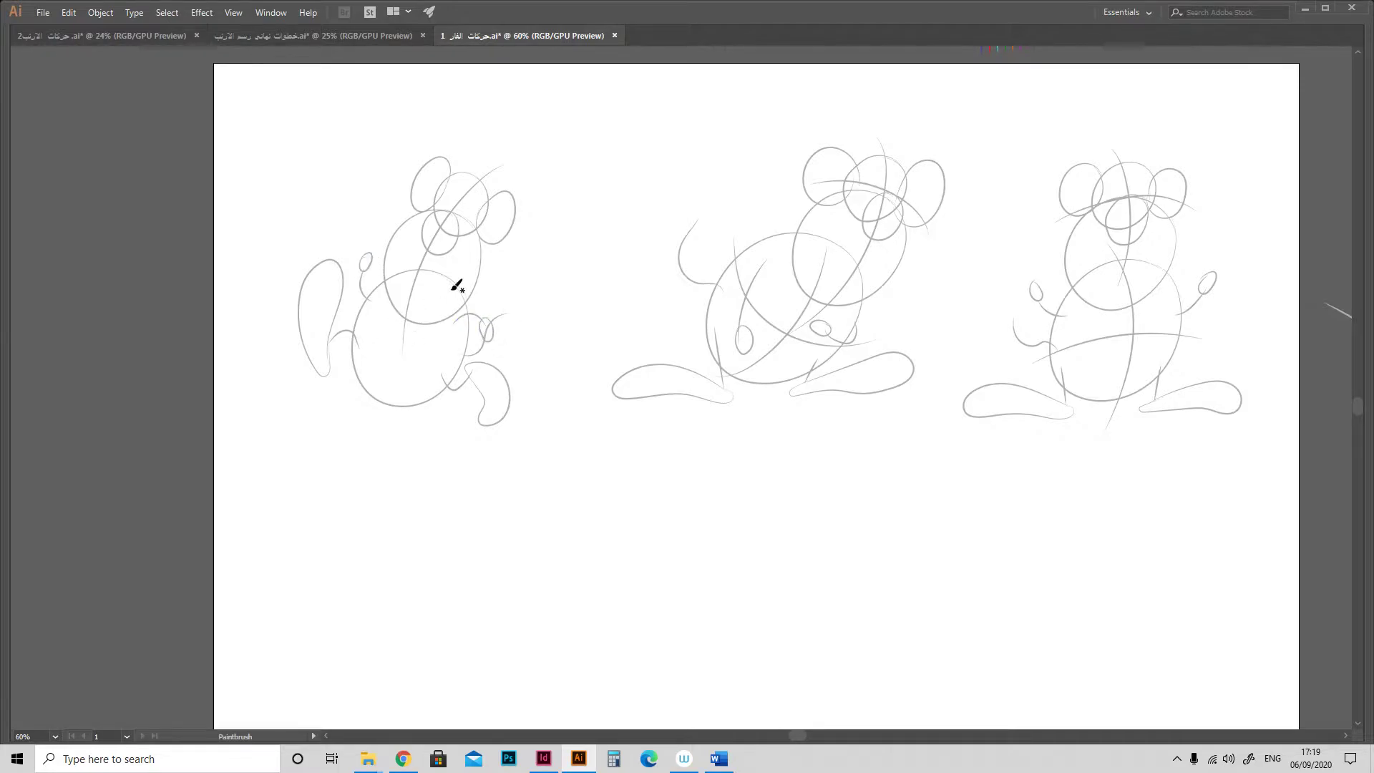
{"action": "left_click_drag", "start_coordinate": [332, 261], "coordinate": [315, 323]}
Enlarge the running mouse sketch and move it slightly upward.
{"action": "key", "text": "v"}
{"action": "left_click_drag", "start_coordinate": [548, 136], "coordinate": [246, 559]}
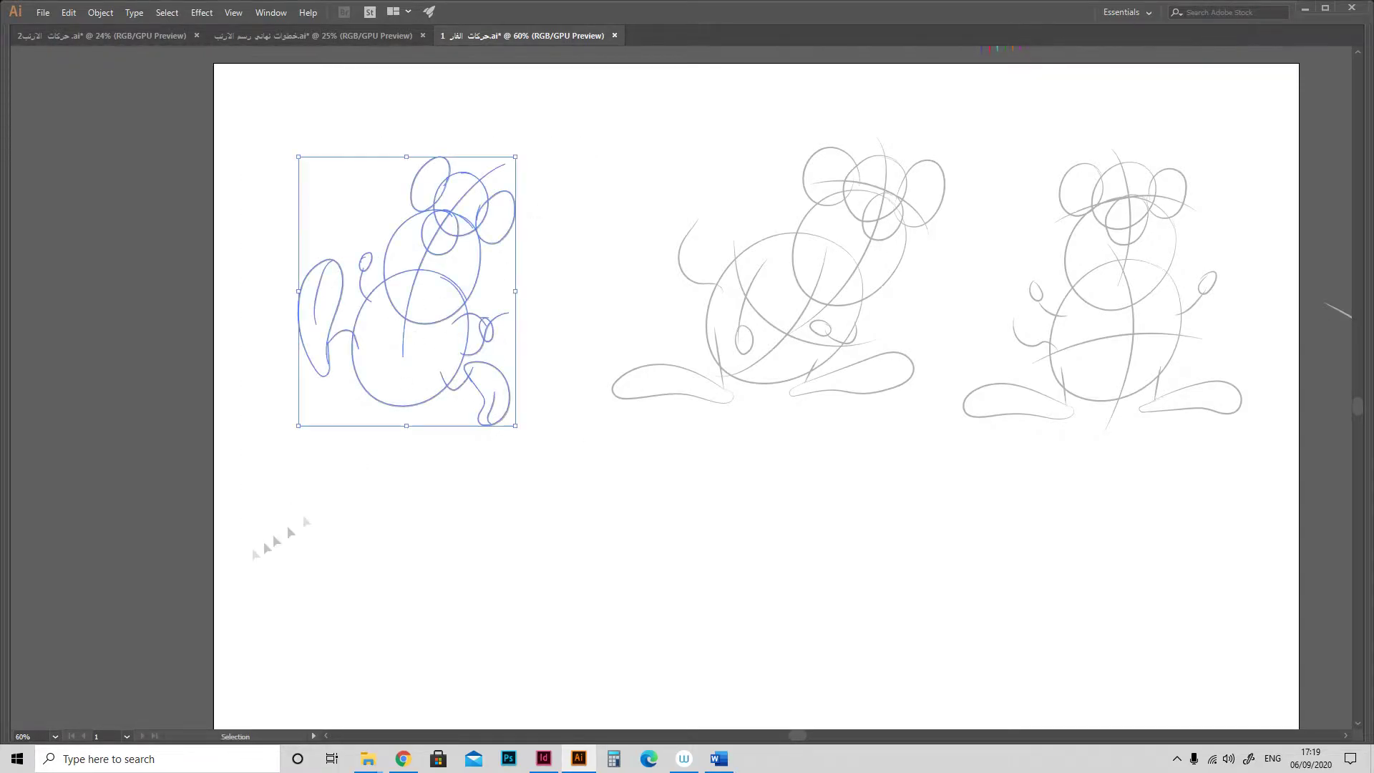
{"action": "left_click_drag", "start_coordinate": [516, 426], "coordinate": [562, 483]}
{"action": "left_click_drag", "start_coordinate": [437, 486], "coordinate": [437, 470]}
{"action": "mouse_move", "coordinate": [520, 271]}
{"action": "left_mouse_down"}
{"action": "mouse_move", "coordinate": [530, 254]}
{"action": "mouse_move", "coordinate": [516, 234]}
{"action": "left_mouse_up"}
{"action": "left_click", "coordinate": [637, 288]}
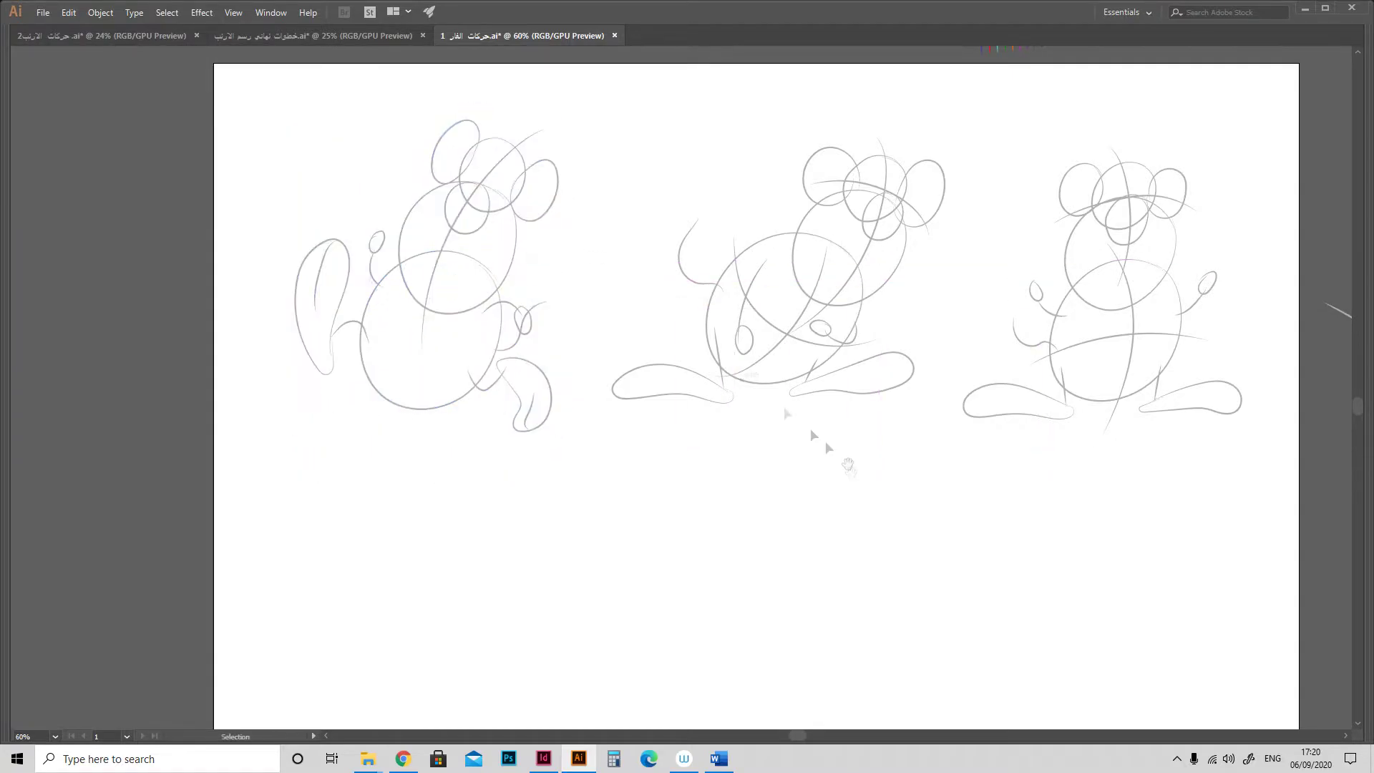
Move the three mouse sketches higher on the artboard and even out the spacing between them.
{"action": "left_click_drag", "start_coordinate": [970, 528], "coordinate": [835, 512]}
{"action": "left_click_drag", "start_coordinate": [481, 419], "coordinate": [1134, 74]}
{"action": "left_click_drag", "start_coordinate": [1037, 200], "coordinate": [1037, 152]}
{"action": "left_click_drag", "start_coordinate": [445, 80], "coordinate": [121, 426]}
{"action": "left_click_drag", "start_coordinate": [373, 342], "coordinate": [372, 307]}
{"action": "left_click_drag", "start_coordinate": [822, 95], "coordinate": [565, 324]}
{"action": "left_click_drag", "start_coordinate": [635, 292], "coordinate": [619, 293]}
{"action": "left_click", "coordinate": [801, 506]}
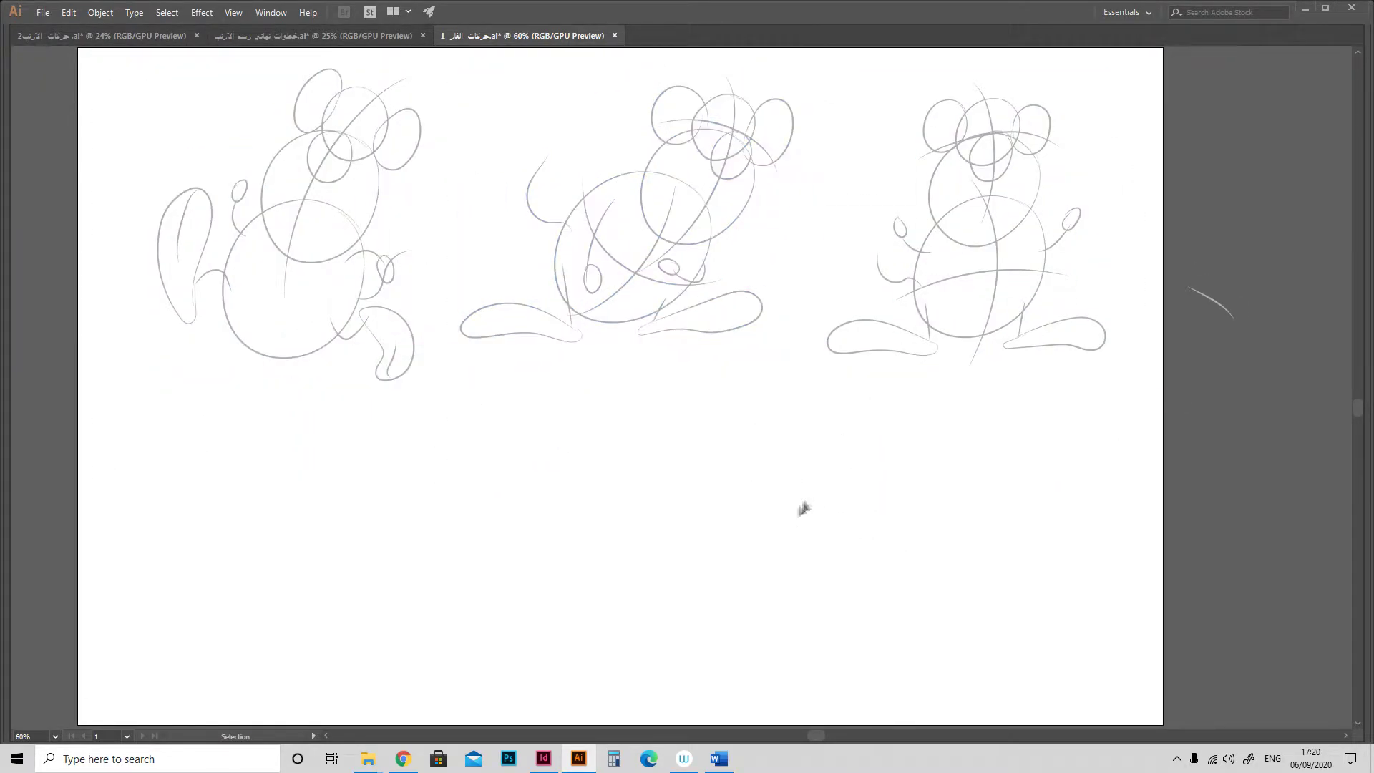
Duplicate the running mouse sketch into the empty space below the leaning mouse.
{"action": "left_click_drag", "start_coordinate": [804, 509], "coordinate": [818, 502]}
{"action": "left_click_drag", "start_coordinate": [435, 65], "coordinate": [159, 438]}
{"action": "mouse_move", "coordinate": [343, 176]}
{"action": "left_mouse_down", "text": "alt"}
{"action": "mouse_move", "coordinate": [506, 421]}
{"action": "mouse_move", "coordinate": [639, 493]}
{"action": "left_mouse_up", "text": "alt"}
{"action": "left_click", "coordinate": [838, 516]}
{"action": "key", "text": "Tab"}
{"action": "left_click_drag", "start_coordinate": [780, 375], "coordinate": [443, 698]}
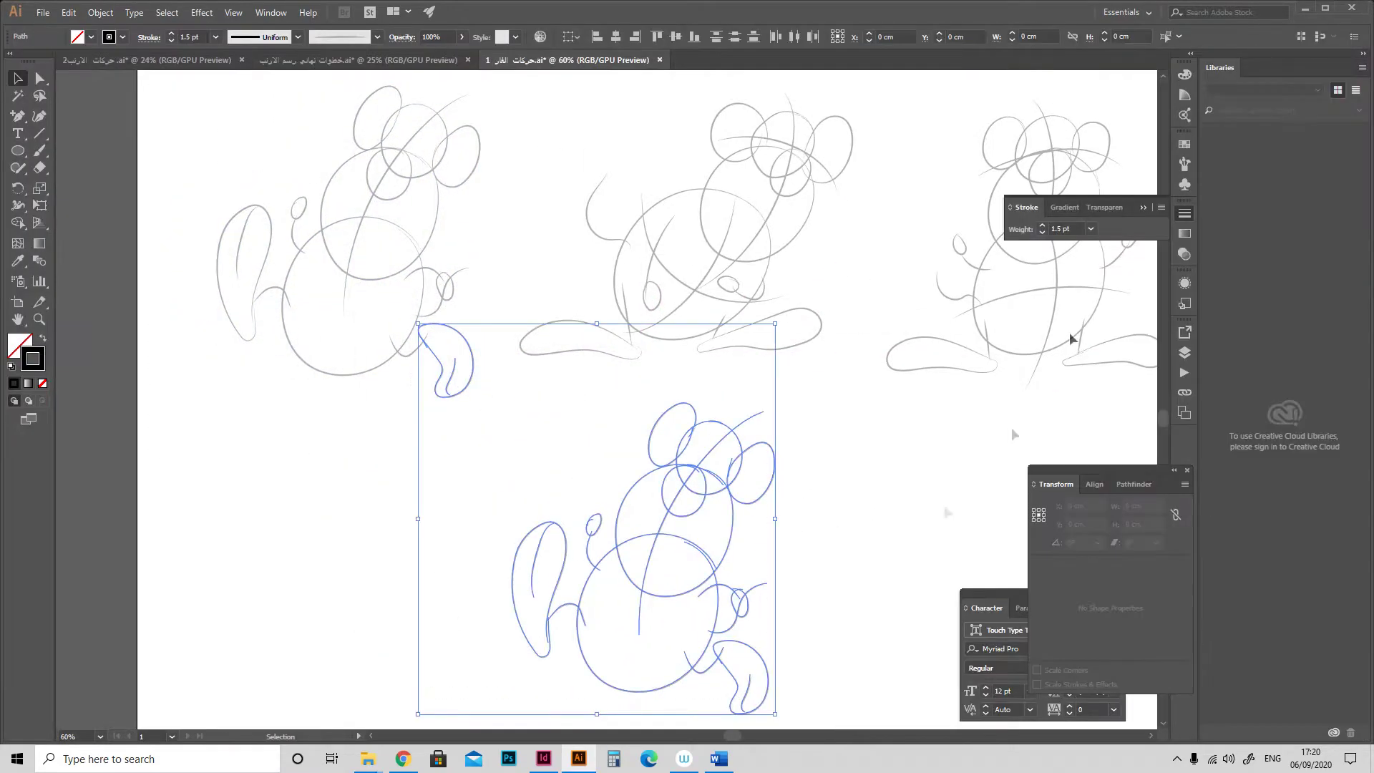
{"action": "left_click", "coordinate": [1104, 208]}
{"action": "left_click", "coordinate": [1092, 229]}
{"action": "type", "text": "30"}
{"action": "key", "text": "Return"}
{"action": "key", "text": "ctrl+z"}
Set the duplicated running mouse sketch to 30% opacity and lock it.
{"action": "left_click", "coordinate": [497, 392]}
{"action": "left_click_drag", "start_coordinate": [846, 415], "coordinate": [526, 662]}
{"action": "left_click", "coordinate": [1092, 229]}
{"action": "type", "text": "30"}
{"action": "key", "text": "Return"}
{"action": "key", "text": "ctrl+2"}
Draw a short curved black brush stroke beside the faded mouse sketch.
{"action": "key", "text": "z"}
{"action": "key", "text": "Tab"}
{"action": "scroll", "coordinate": [830, 455], "scroll_direction": "up", "scroll_amount": 1}
{"action": "key", "text": "v"}
{"action": "left_click", "coordinate": [918, 58]}
{"action": "key", "text": "Tab"}
{"action": "key", "text": "b"}
{"action": "left_click_drag", "start_coordinate": [823, 492], "coordinate": [855, 469]}
Set the short brush stroke's weight to 2 pt.
{"action": "key", "text": "v"}
{"action": "left_click", "coordinate": [845, 474]}
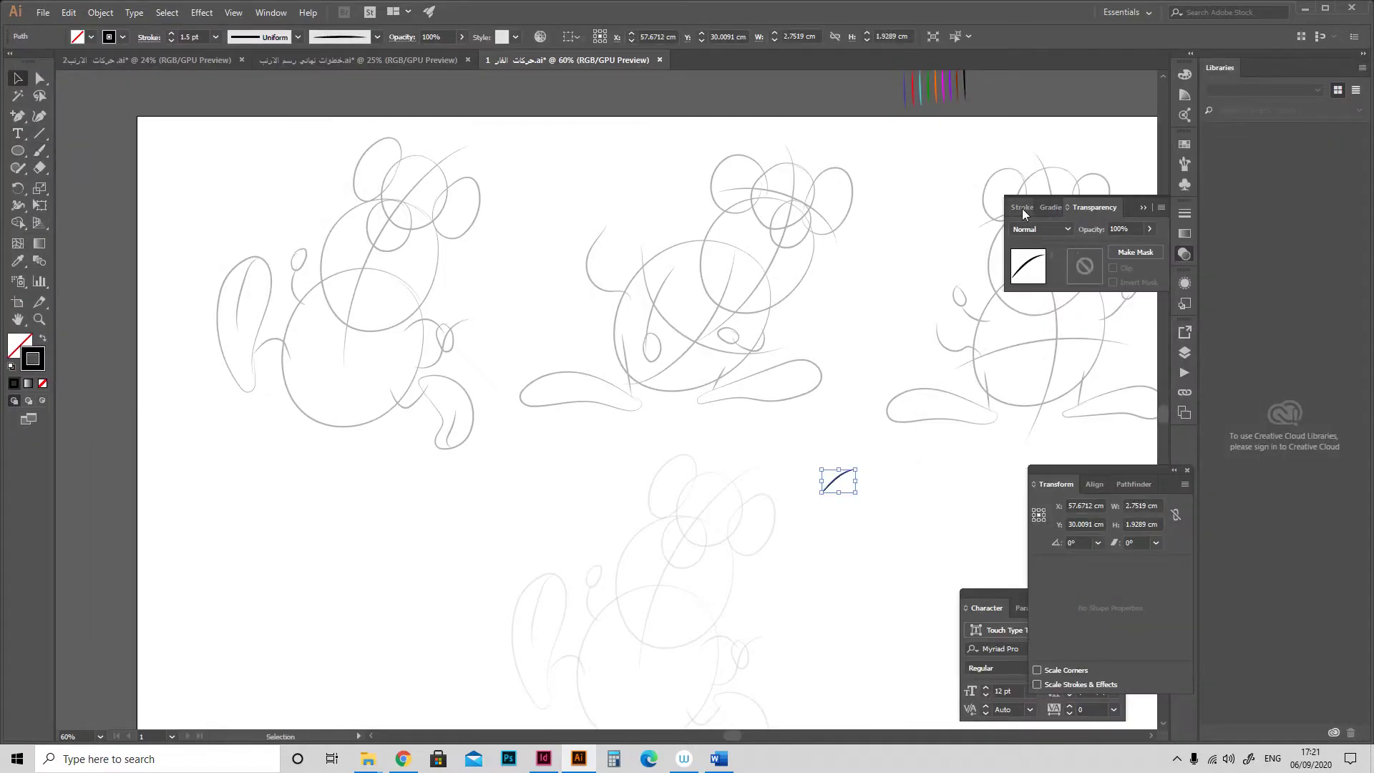
{"action": "left_click", "coordinate": [1025, 214]}
{"action": "type", "text": "2"}
{"action": "key", "text": "Return"}
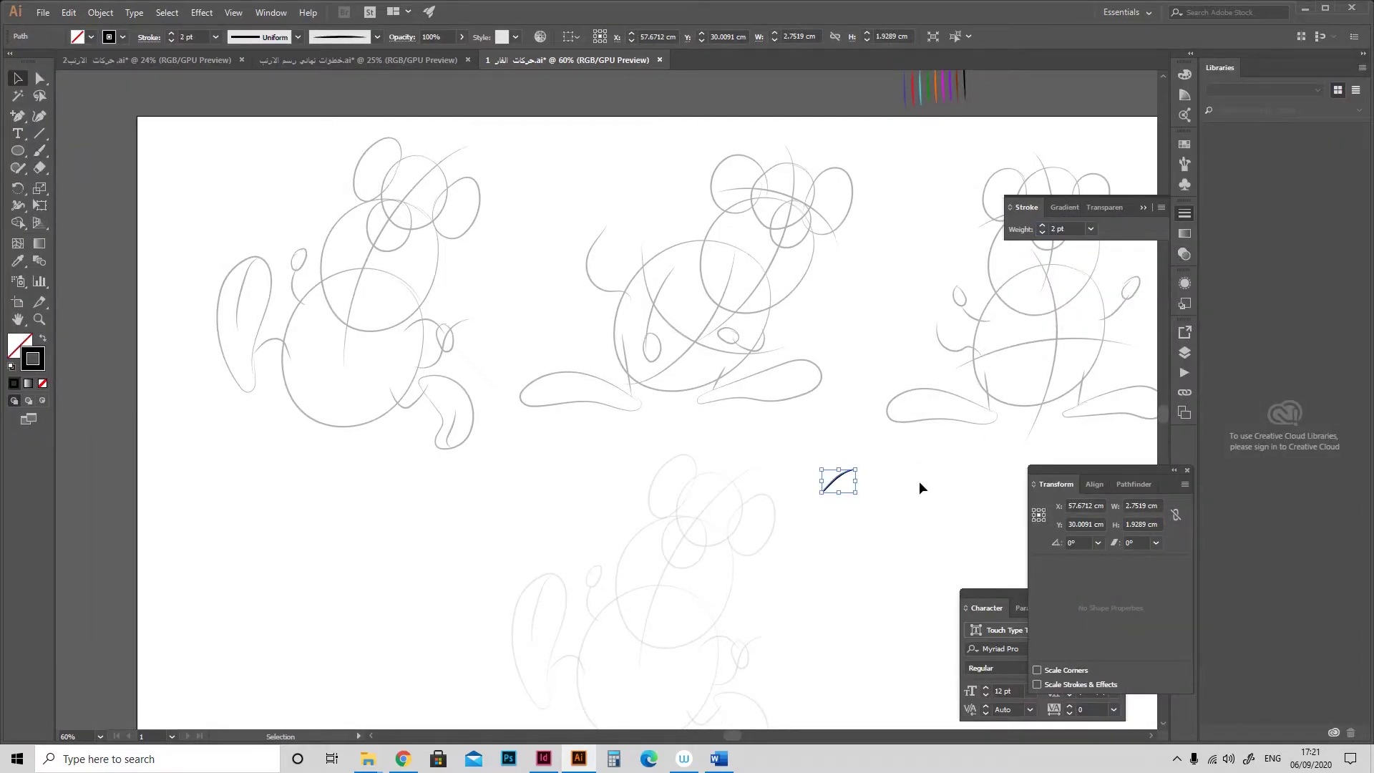
{"action": "left_click", "coordinate": [921, 488]}
Ink the ears, top of the head, snout and mouth line over the faded running mouse sketch.
{"action": "key", "text": "b"}
{"action": "scroll", "coordinate": [927, 491], "scroll_direction": "down", "scroll_amount": 3}
{"action": "key", "text": "Tab"}
{"action": "key", "text": "z"}
{"action": "left_click", "coordinate": [724, 511]}
{"action": "left_click", "coordinate": [724, 512]}
{"action": "scroll", "coordinate": [736, 420], "scroll_direction": "up", "scroll_amount": 3}
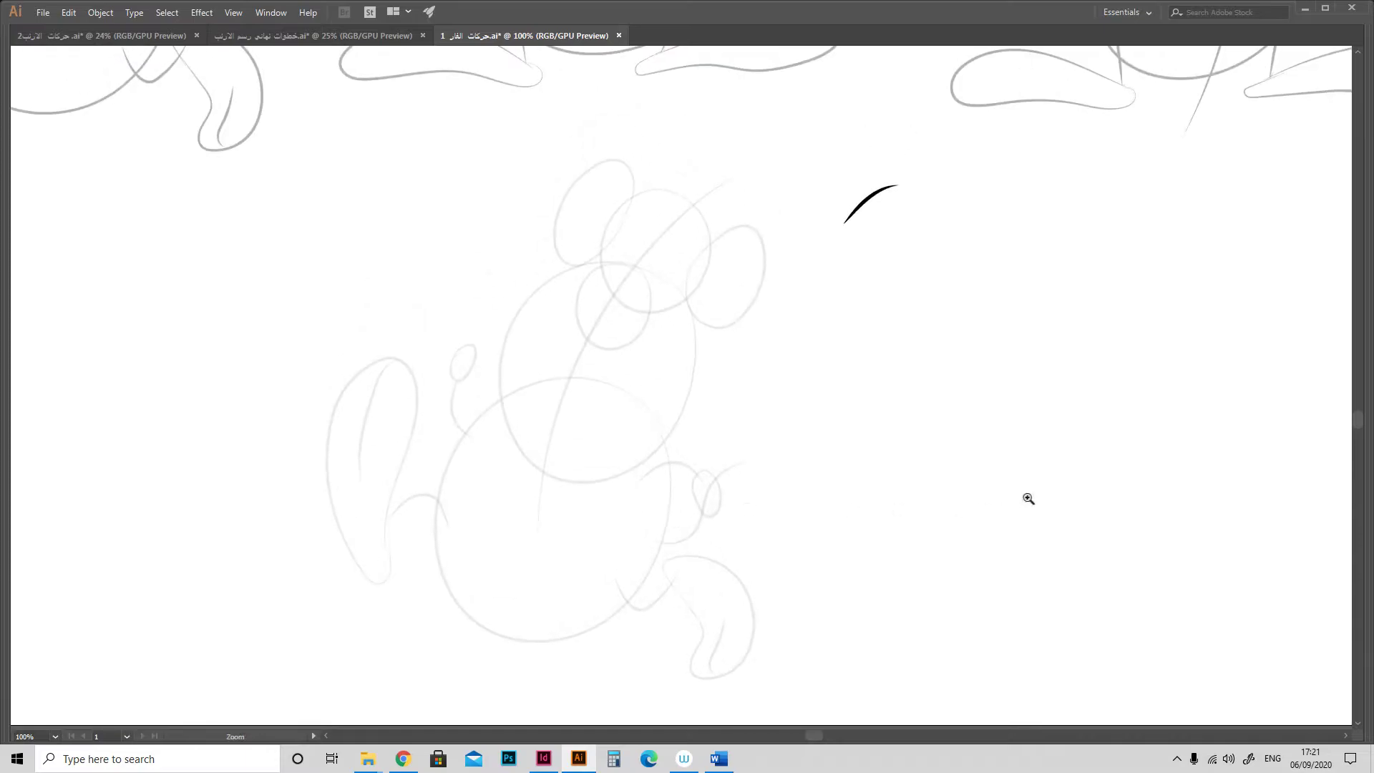
{"action": "mouse_move", "coordinate": [606, 167]}
{"action": "left_mouse_down"}
{"action": "mouse_move", "coordinate": [741, 230]}
{"action": "mouse_move", "coordinate": [712, 344]}
{"action": "left_mouse_up"}
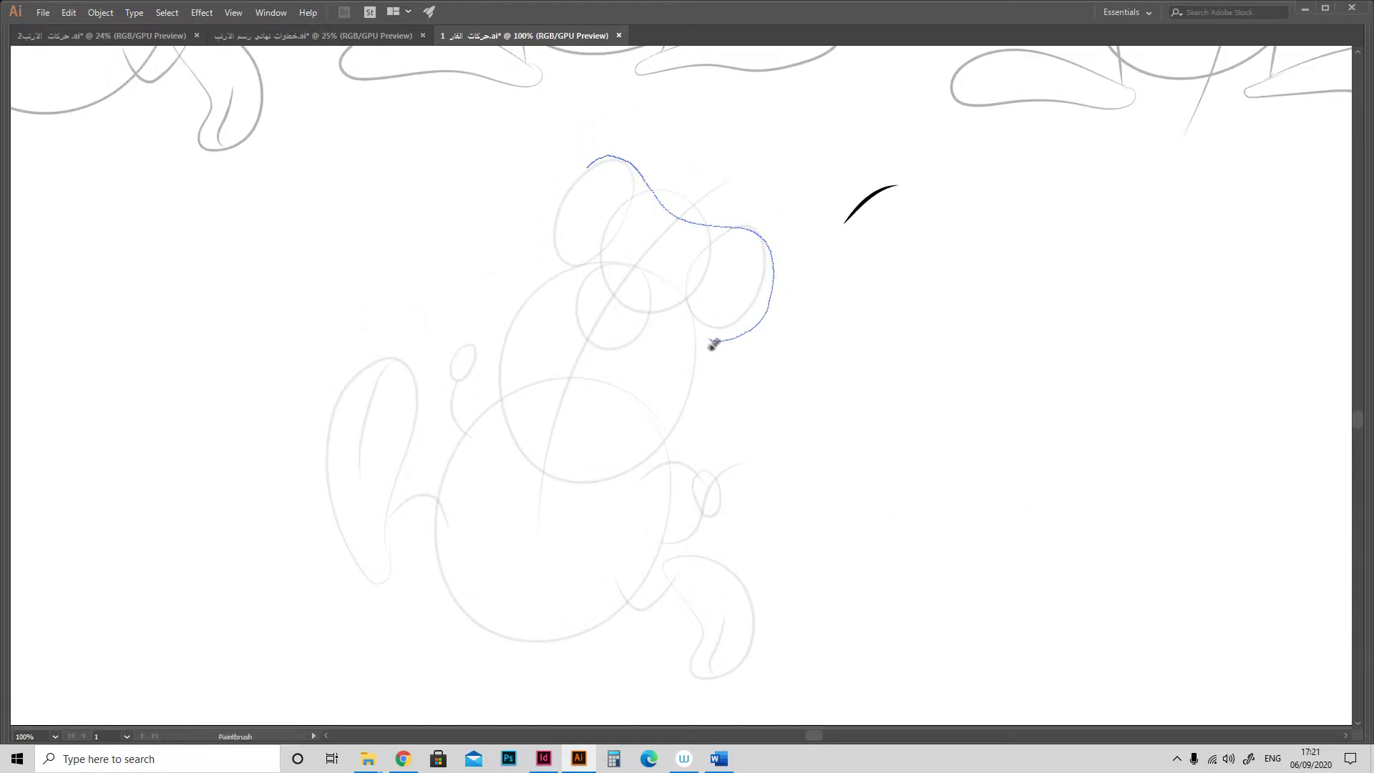
{"action": "mouse_move", "coordinate": [601, 169]}
{"action": "left_mouse_down"}
{"action": "mouse_move", "coordinate": [591, 268]}
{"action": "mouse_move", "coordinate": [648, 336]}
{"action": "left_mouse_up"}
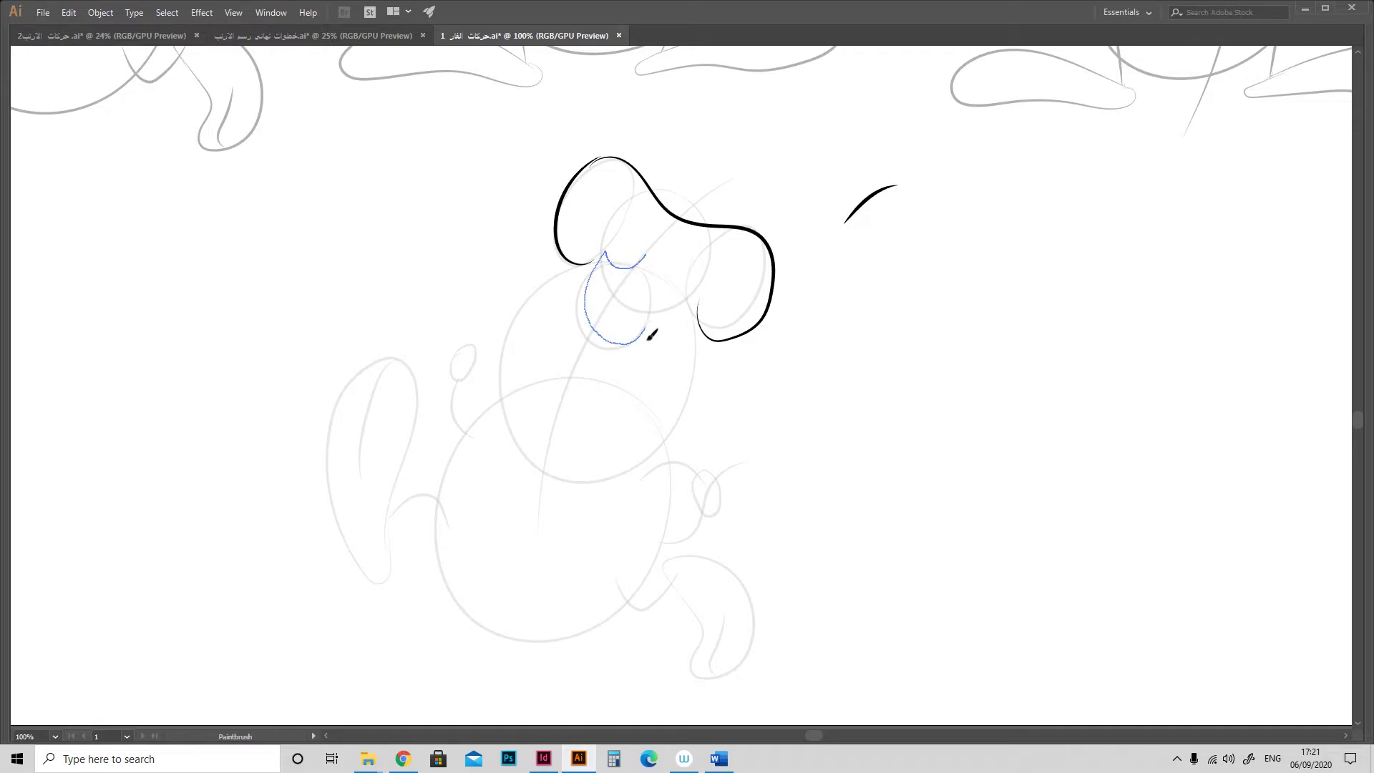
{"action": "left_click_drag", "start_coordinate": [621, 393], "coordinate": [616, 394]}
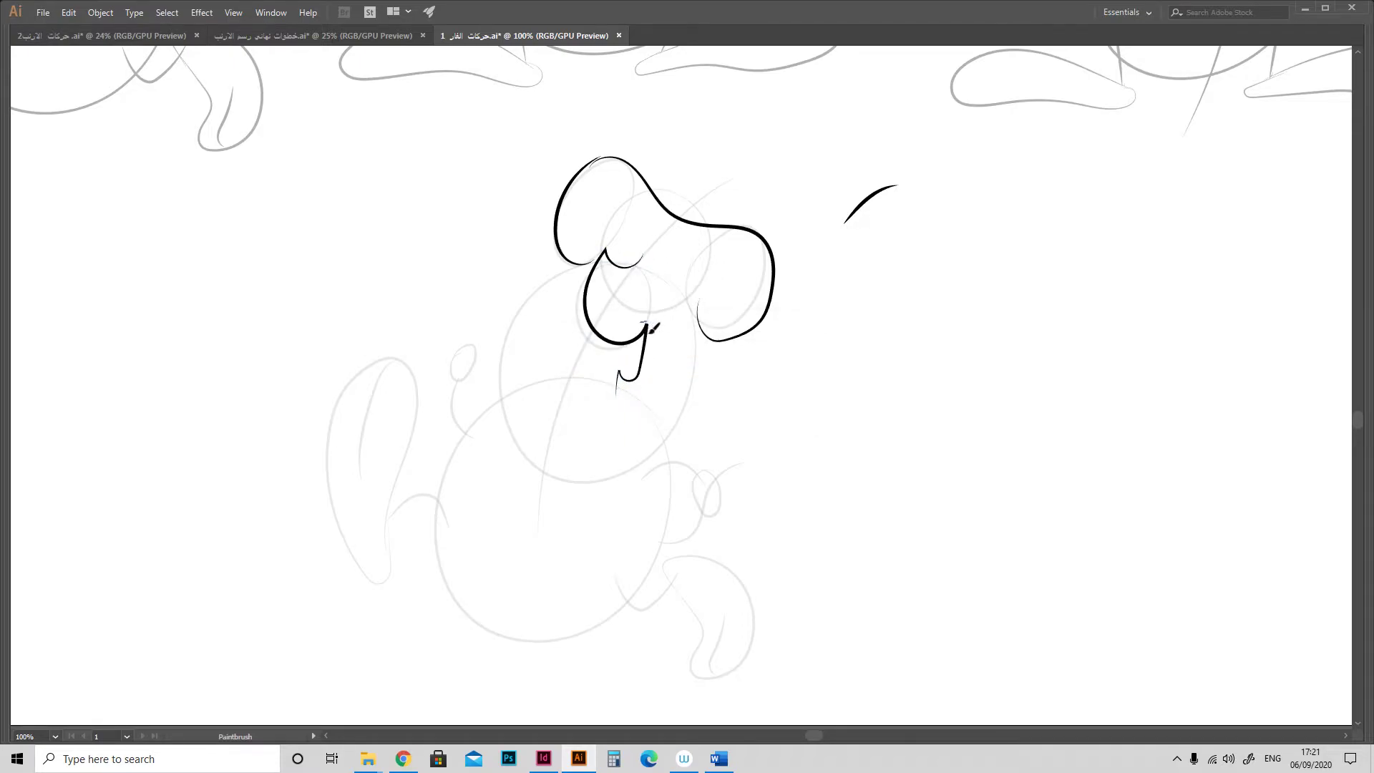
Ink the furry cheek outlines on both sides of the face and the nose.
{"action": "mouse_move", "coordinate": [701, 270]}
{"action": "left_mouse_down"}
{"action": "mouse_move", "coordinate": [693, 330]}
{"action": "mouse_move", "coordinate": [716, 387]}
{"action": "mouse_move", "coordinate": [687, 432]}
{"action": "mouse_move", "coordinate": [603, 473]}
{"action": "left_mouse_up"}
{"action": "mouse_move", "coordinate": [631, 215]}
{"action": "left_mouse_down"}
{"action": "mouse_move", "coordinate": [528, 281]}
{"action": "mouse_move", "coordinate": [540, 288]}
{"action": "left_mouse_up"}
{"action": "mouse_move", "coordinate": [541, 287]}
{"action": "left_mouse_down"}
{"action": "mouse_move", "coordinate": [513, 302]}
{"action": "mouse_move", "coordinate": [521, 311]}
{"action": "left_mouse_up"}
{"action": "mouse_move", "coordinate": [523, 307]}
{"action": "left_mouse_down"}
{"action": "mouse_move", "coordinate": [511, 318]}
{"action": "mouse_move", "coordinate": [534, 443]}
{"action": "left_mouse_up"}
{"action": "left_click_drag", "start_coordinate": [621, 272], "coordinate": [620, 269]}
Ink the round back and belly outline from under the left cheek down to the stepping leg.
{"action": "mouse_move", "coordinate": [505, 392]}
{"action": "left_mouse_down"}
{"action": "mouse_move", "coordinate": [439, 519]}
{"action": "mouse_move", "coordinate": [601, 626]}
{"action": "mouse_move", "coordinate": [629, 597]}
{"action": "left_mouse_up"}
{"action": "key", "text": "ctrl+z"}
{"action": "mouse_move", "coordinate": [501, 386]}
{"action": "left_mouse_down"}
{"action": "mouse_move", "coordinate": [457, 581]}
{"action": "mouse_move", "coordinate": [640, 587]}
{"action": "left_mouse_up"}
Ink both arms and their clenched hands with finger lines.
{"action": "mouse_move", "coordinate": [684, 421]}
{"action": "left_mouse_down"}
{"action": "mouse_move", "coordinate": [650, 559]}
{"action": "mouse_move", "coordinate": [670, 482]}
{"action": "mouse_move", "coordinate": [703, 477]}
{"action": "left_mouse_up"}
{"action": "key", "text": "ctrl+z"}
{"action": "mouse_move", "coordinate": [656, 492]}
{"action": "left_mouse_down"}
{"action": "mouse_move", "coordinate": [688, 475]}
{"action": "mouse_move", "coordinate": [697, 490]}
{"action": "left_mouse_up"}
{"action": "mouse_move", "coordinate": [693, 498]}
{"action": "left_mouse_down"}
{"action": "mouse_move", "coordinate": [698, 510]}
{"action": "mouse_move", "coordinate": [705, 489]}
{"action": "left_mouse_up"}
{"action": "left_click_drag", "start_coordinate": [704, 509], "coordinate": [720, 496]}
{"action": "left_click_drag", "start_coordinate": [458, 373], "coordinate": [451, 436]}
{"action": "left_click_drag", "start_coordinate": [478, 378], "coordinate": [463, 371]}
{"action": "mouse_move", "coordinate": [457, 378]}
{"action": "left_mouse_down"}
{"action": "mouse_move", "coordinate": [468, 344]}
{"action": "mouse_move", "coordinate": [468, 363]}
{"action": "left_mouse_up"}
{"action": "left_click_drag", "start_coordinate": [477, 347], "coordinate": [474, 362]}
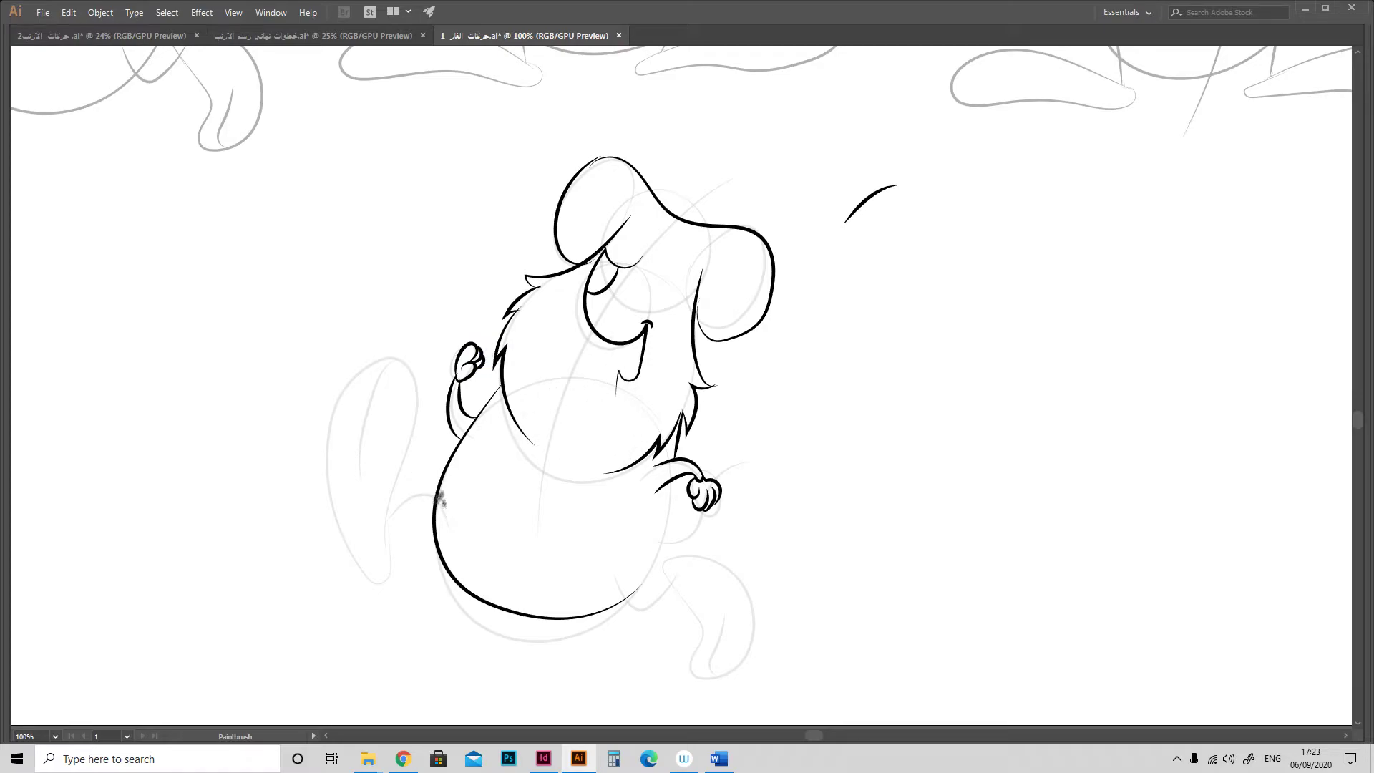
Ink the raised leg and foot with its toes and an oval pad on the sole.
{"action": "mouse_move", "coordinate": [416, 517]}
{"action": "left_mouse_down"}
{"action": "mouse_move", "coordinate": [387, 533]}
{"action": "mouse_move", "coordinate": [434, 491]}
{"action": "left_mouse_up"}
{"action": "left_click_drag", "start_coordinate": [387, 555], "coordinate": [403, 359]}
{"action": "left_click_drag", "start_coordinate": [327, 445], "coordinate": [386, 415]}
{"action": "left_click_drag", "start_coordinate": [411, 362], "coordinate": [416, 364]}
{"action": "mouse_move", "coordinate": [363, 410]}
{"action": "left_mouse_down"}
{"action": "mouse_move", "coordinate": [374, 365]}
{"action": "mouse_move", "coordinate": [415, 362]}
{"action": "left_mouse_up"}
{"action": "mouse_move", "coordinate": [335, 423]}
{"action": "left_mouse_down"}
{"action": "mouse_move", "coordinate": [371, 574]}
{"action": "mouse_move", "coordinate": [387, 548]}
{"action": "mouse_move", "coordinate": [361, 518]}
{"action": "left_mouse_up"}
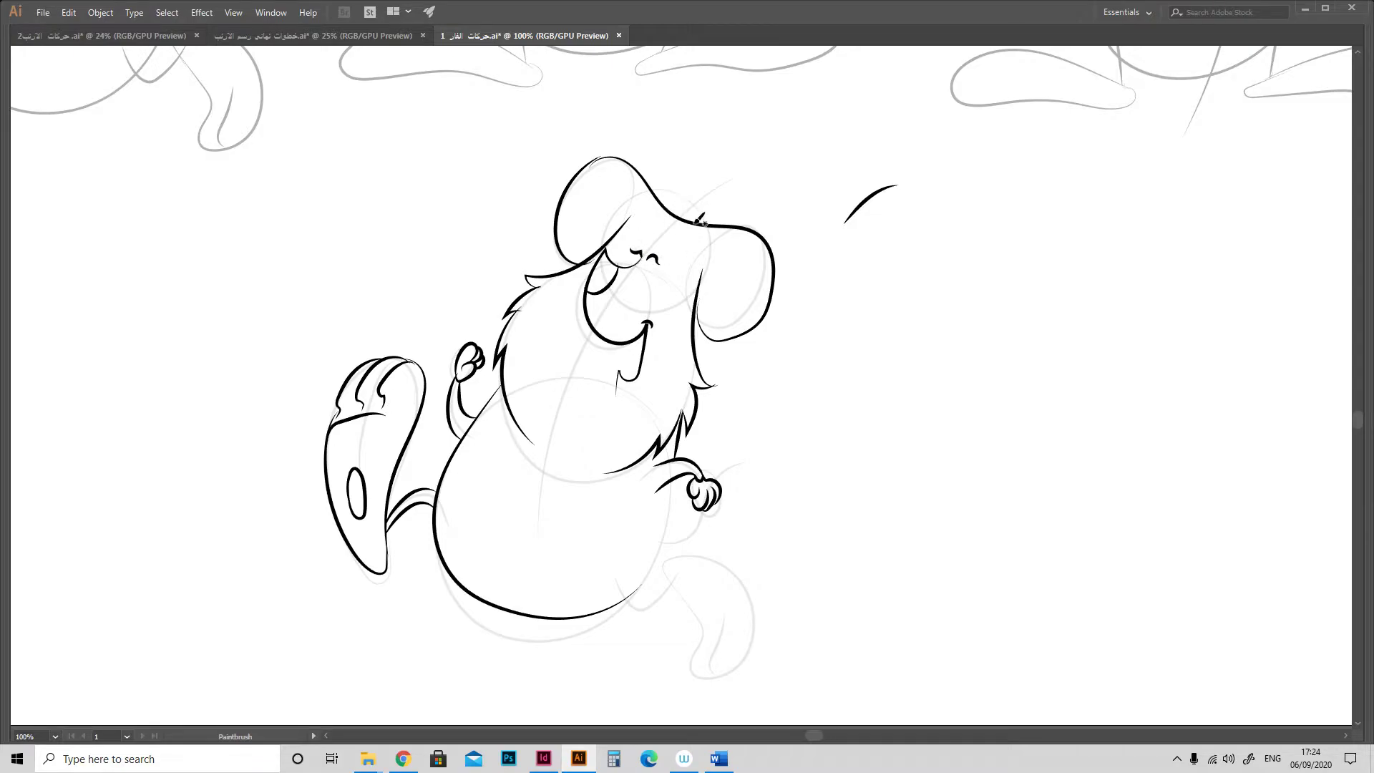
Ink the right body edge, the stepping leg and foot with toes, and the curved tail.
{"action": "mouse_move", "coordinate": [673, 525]}
{"action": "left_mouse_down"}
{"action": "mouse_move", "coordinate": [638, 584]}
{"action": "mouse_move", "coordinate": [678, 575]}
{"action": "mouse_move", "coordinate": [760, 637]}
{"action": "left_mouse_up"}
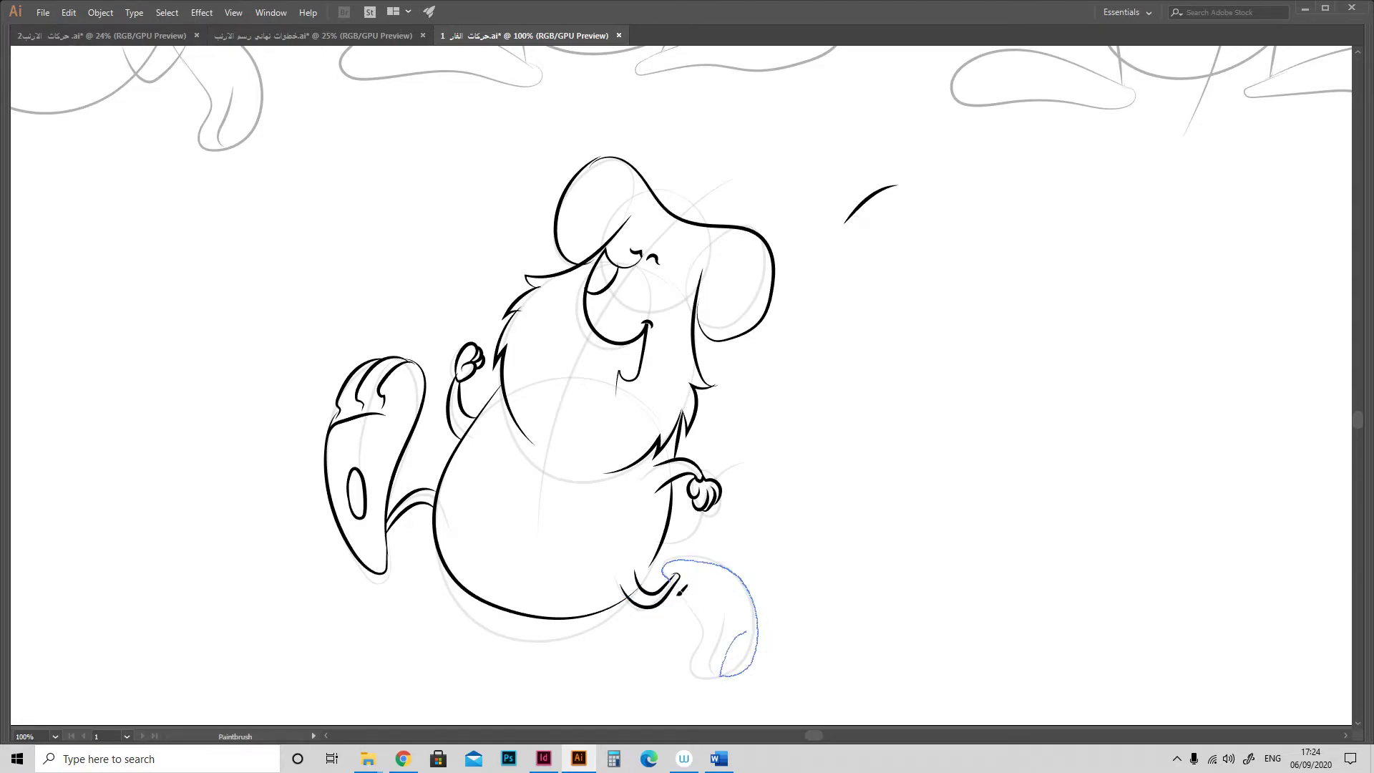
{"action": "left_click_drag", "start_coordinate": [685, 679], "coordinate": [706, 681]}
{"action": "left_click_drag", "start_coordinate": [717, 625], "coordinate": [723, 677]}
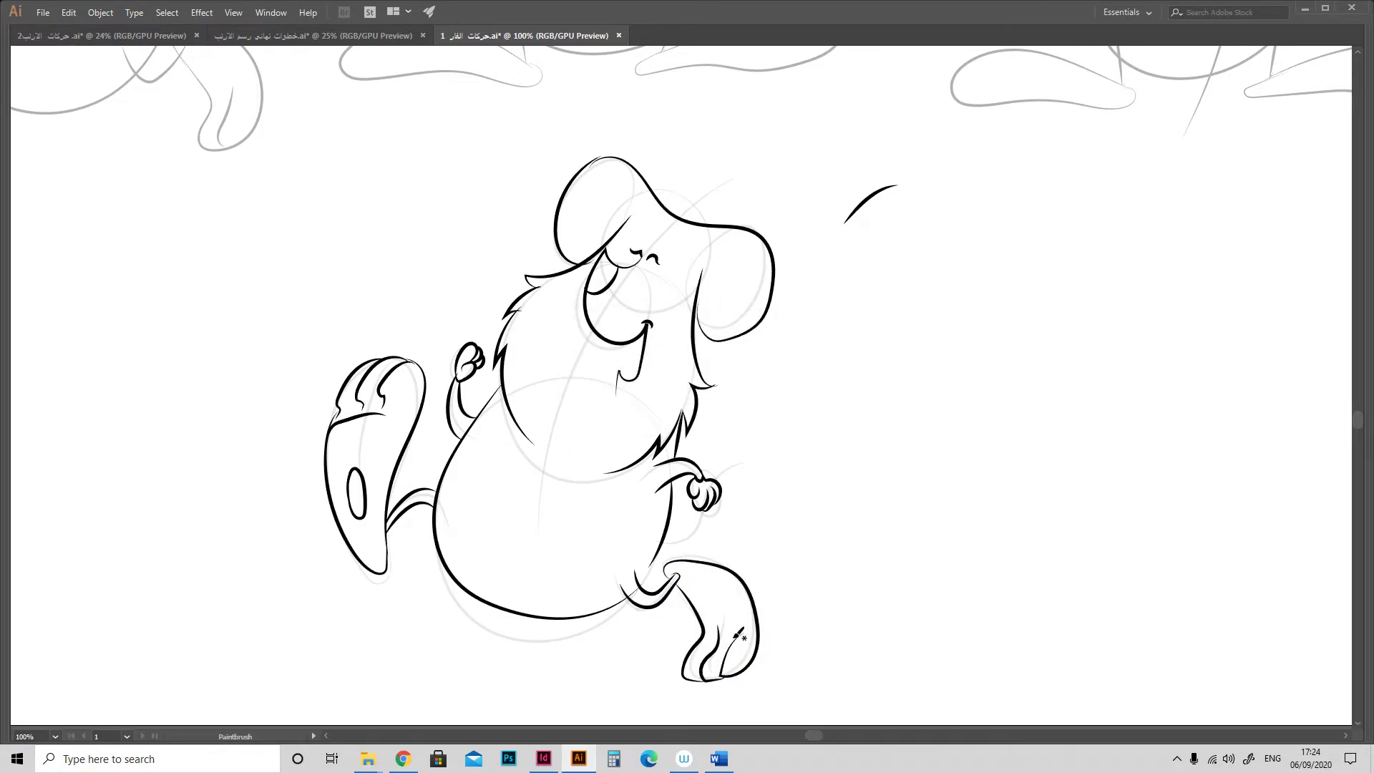
{"action": "left_click_drag", "start_coordinate": [676, 545], "coordinate": [766, 494]}
Ink the lines inside the open mouth and the whiskers on both sides of the snout.
{"action": "left_click_drag", "start_coordinate": [634, 340], "coordinate": [634, 360]}
{"action": "left_click_drag", "start_coordinate": [612, 310], "coordinate": [657, 289]}
{"action": "left_click_drag", "start_coordinate": [618, 314], "coordinate": [647, 310]}
{"action": "mouse_move", "coordinate": [616, 323]}
{"action": "left_mouse_down"}
{"action": "mouse_move", "coordinate": [630, 325]}
{"action": "mouse_move", "coordinate": [567, 299]}
{"action": "left_mouse_up"}
{"action": "left_click_drag", "start_coordinate": [583, 310], "coordinate": [564, 312]}
{"action": "left_click_drag", "start_coordinate": [585, 318], "coordinate": [565, 326]}
Ink the inner ear curves, the eye details and the curve beneath the eye.
{"action": "left_click_drag", "start_coordinate": [704, 285], "coordinate": [740, 295]}
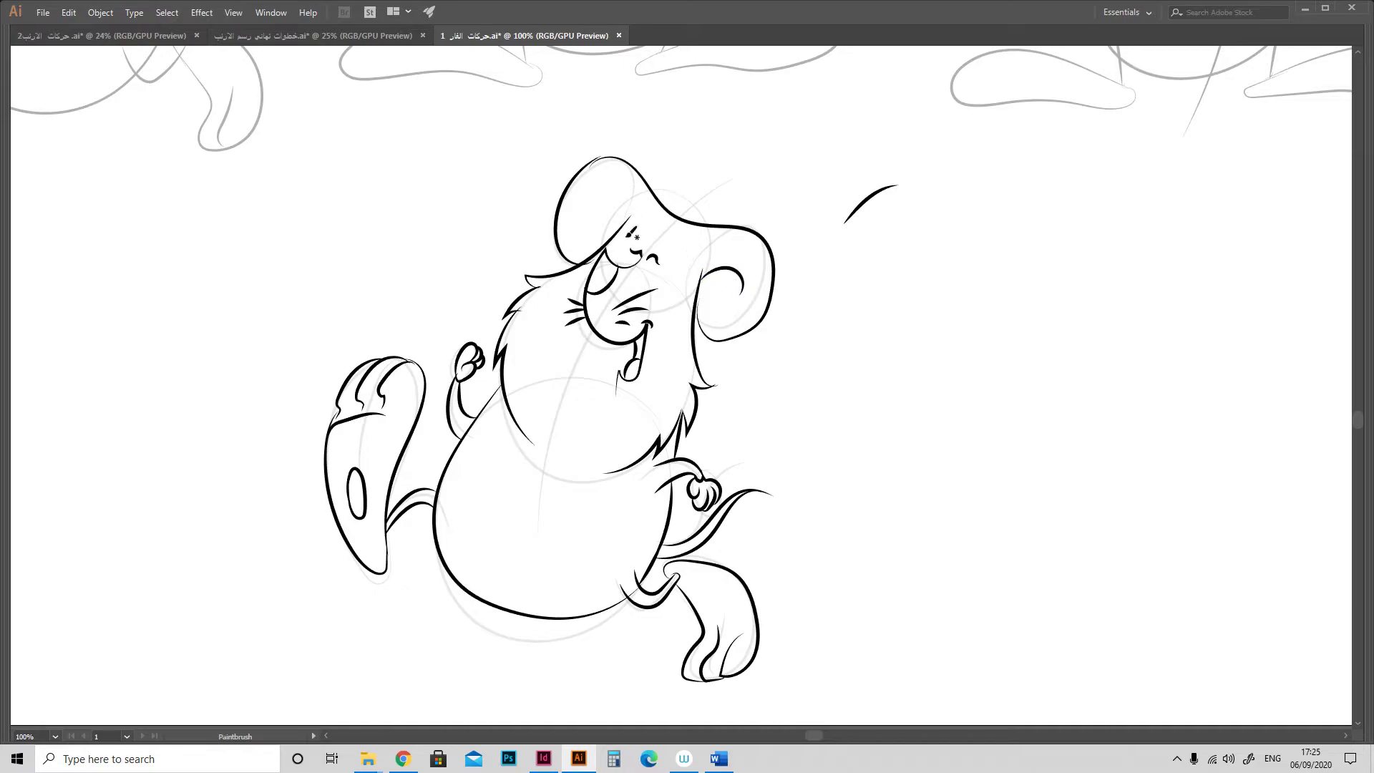
{"action": "key", "text": "ctrl+z"}
{"action": "left_click_drag", "start_coordinate": [665, 229], "coordinate": [695, 295]}
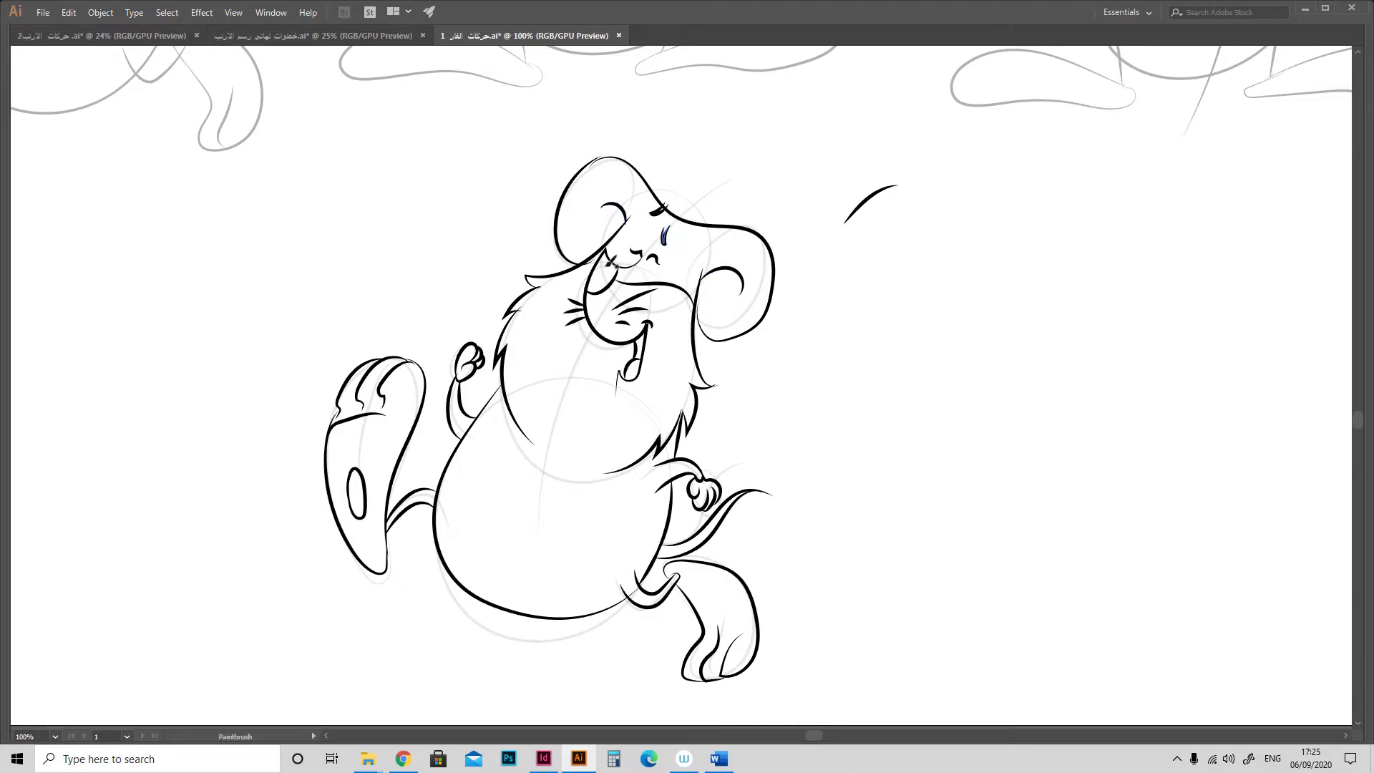
Ink the inner belly contour, add motion lines beside the raised foot, and fit the artboard in view.
{"action": "mouse_move", "coordinate": [636, 480]}
{"action": "left_mouse_down"}
{"action": "mouse_move", "coordinate": [565, 583]}
{"action": "mouse_move", "coordinate": [467, 442]}
{"action": "left_mouse_up"}
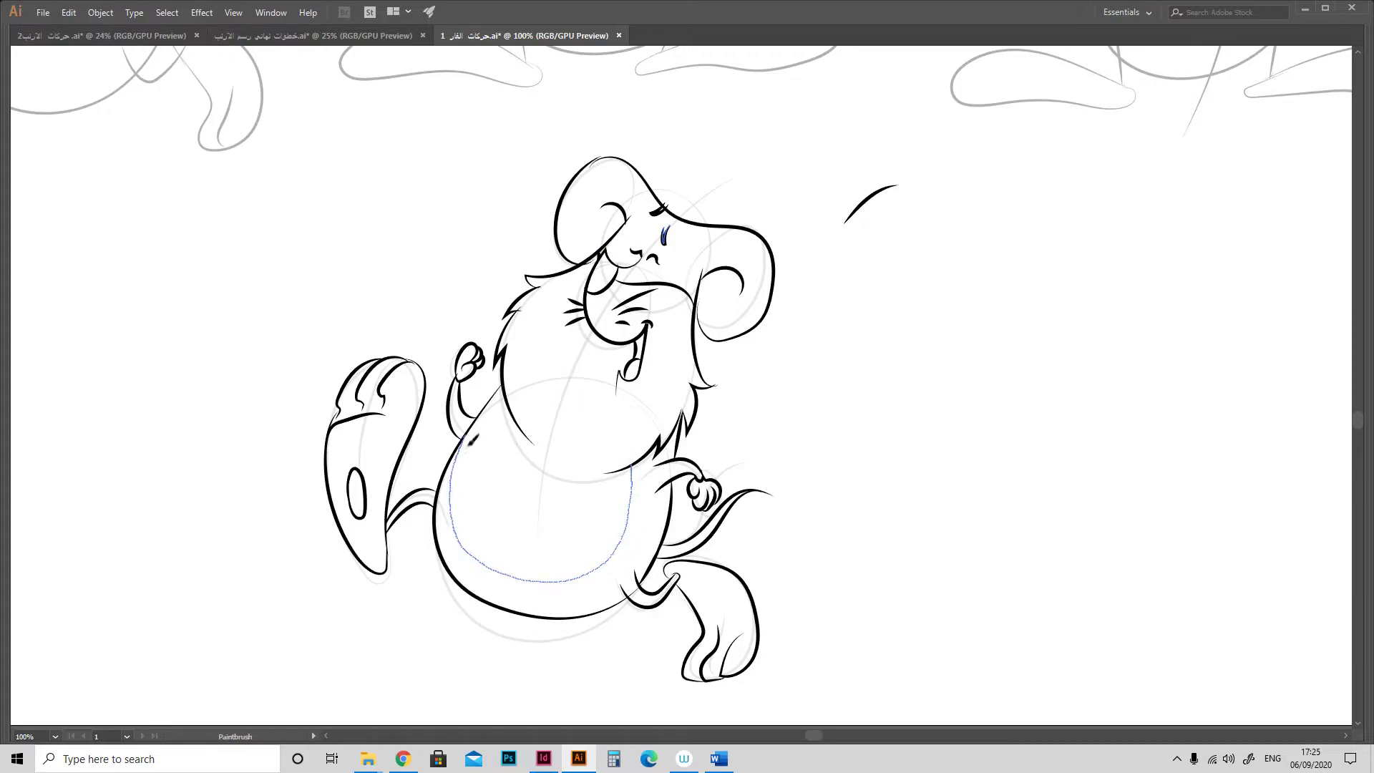
{"action": "left_click_drag", "start_coordinate": [309, 515], "coordinate": [360, 614]}
{"action": "left_click_drag", "start_coordinate": [317, 579], "coordinate": [412, 662]}
{"action": "key", "text": "ctrl+0"}
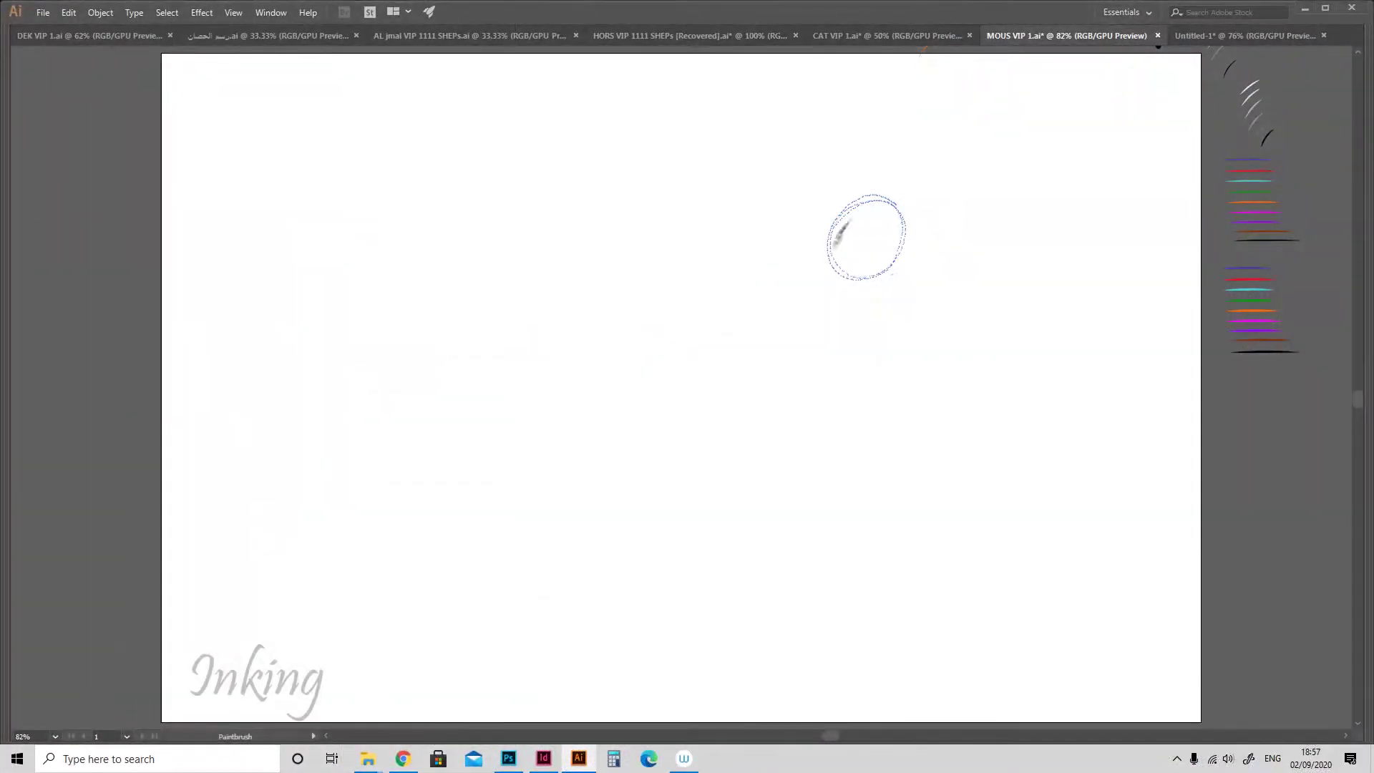
Sketch another mouse on the blank MOUS VIP 1.ai artboard with overlapping circles for head, ears and body and curved centre guidelines.
{"action": "mouse_move", "coordinate": [841, 228]}
{"action": "left_mouse_down"}
{"action": "mouse_move", "coordinate": [835, 208]}
{"action": "mouse_move", "coordinate": [929, 186]}
{"action": "mouse_move", "coordinate": [879, 329]}
{"action": "mouse_move", "coordinate": [816, 213]}
{"action": "left_mouse_up"}
{"action": "mouse_move", "coordinate": [923, 190]}
{"action": "left_mouse_down"}
{"action": "mouse_move", "coordinate": [916, 255]}
{"action": "mouse_move", "coordinate": [953, 323]}
{"action": "mouse_move", "coordinate": [820, 383]}
{"action": "mouse_move", "coordinate": [930, 401]}
{"action": "left_mouse_up"}
{"action": "key", "text": "ctrl+z"}
{"action": "mouse_move", "coordinate": [924, 250]}
{"action": "left_mouse_down"}
{"action": "mouse_move", "coordinate": [908, 239]}
{"action": "mouse_move", "coordinate": [937, 366]}
{"action": "mouse_move", "coordinate": [952, 343]}
{"action": "left_mouse_up"}
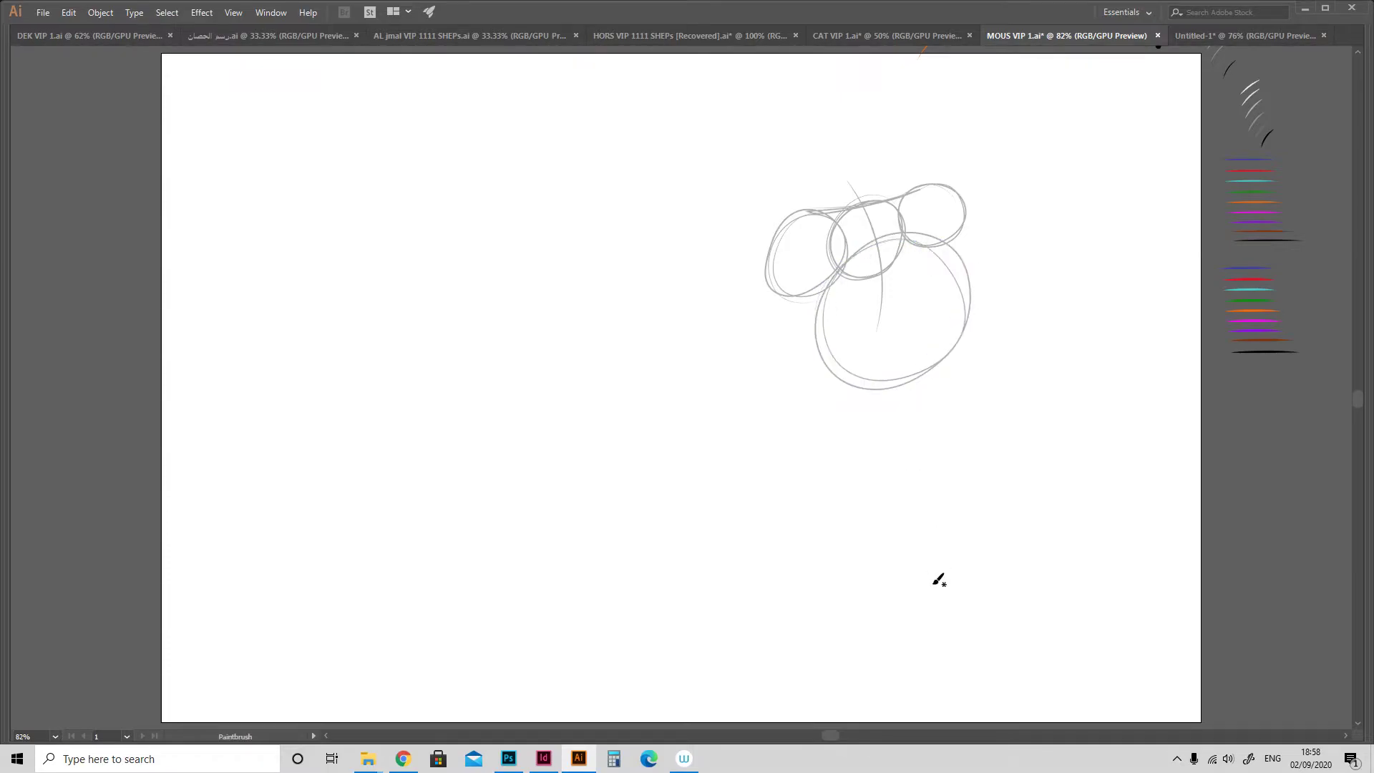
{"action": "left_click_drag", "start_coordinate": [869, 387], "coordinate": [930, 358]}
{"action": "mouse_move", "coordinate": [821, 290]}
{"action": "left_mouse_down"}
{"action": "mouse_move", "coordinate": [982, 330]}
{"action": "mouse_move", "coordinate": [821, 328]}
{"action": "mouse_move", "coordinate": [880, 467]}
{"action": "left_mouse_up"}
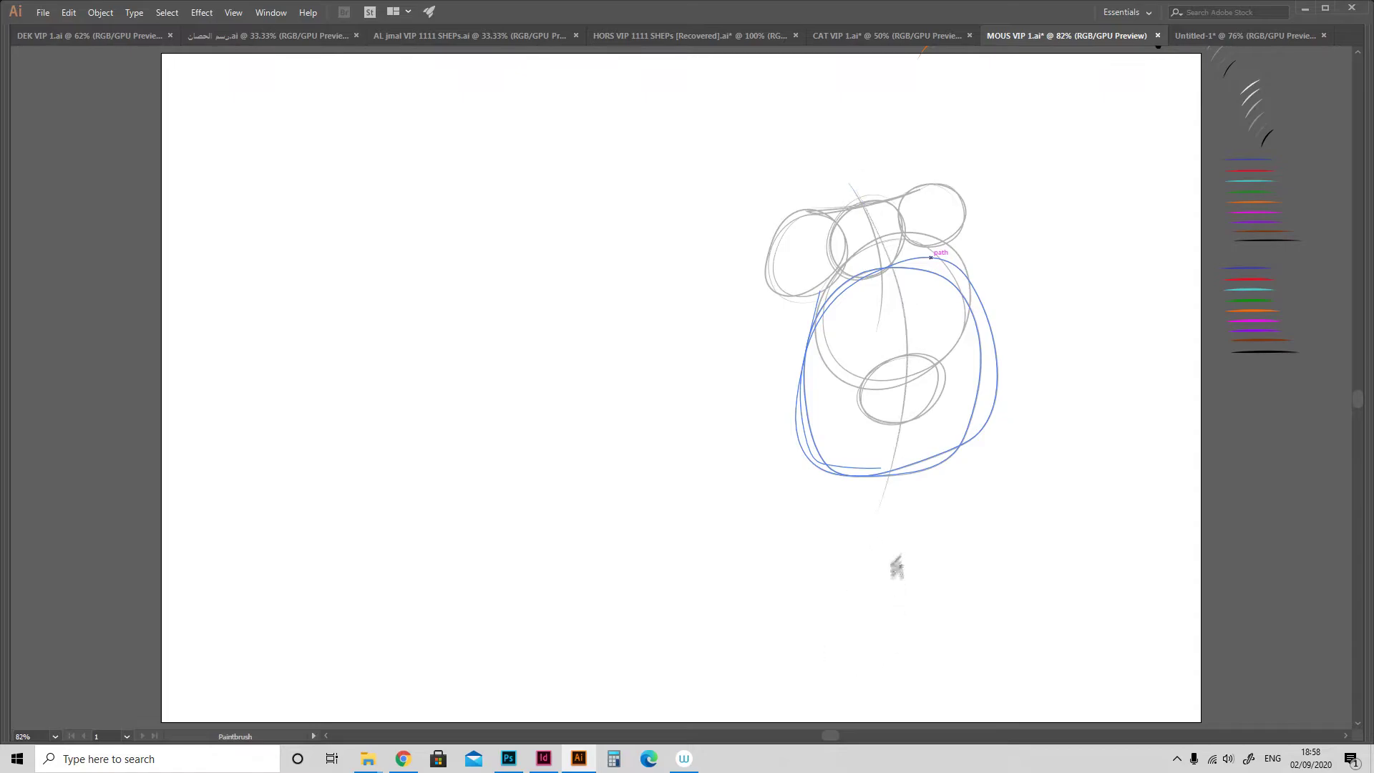
Sketch the mouse's raised arms with oval hands, the curved tail, the short legs and the long flat feet.
{"action": "left_click_drag", "start_coordinate": [805, 358], "coordinate": [762, 336]}
{"action": "mouse_move", "coordinate": [985, 325]}
{"action": "left_mouse_down"}
{"action": "mouse_move", "coordinate": [1030, 288]}
{"action": "mouse_move", "coordinate": [1013, 283]}
{"action": "left_mouse_up"}
{"action": "left_click_drag", "start_coordinate": [816, 426], "coordinate": [722, 424]}
{"action": "mouse_move", "coordinate": [827, 443]}
{"action": "left_mouse_down"}
{"action": "mouse_move", "coordinate": [826, 477]}
{"action": "mouse_move", "coordinate": [710, 516]}
{"action": "left_mouse_up"}
{"action": "left_click_drag", "start_coordinate": [981, 462], "coordinate": [982, 415]}
{"action": "mouse_move", "coordinate": [959, 478]}
{"action": "left_mouse_down"}
{"action": "mouse_move", "coordinate": [958, 495]}
{"action": "mouse_move", "coordinate": [952, 481]}
{"action": "left_mouse_up"}
Rotate the whole mouse construction sketch about 7° clockwise and adjust its size slightly.
{"action": "key", "text": "v"}
{"action": "left_click", "coordinate": [1172, 153]}
{"action": "key", "text": "ctrl+a"}
{"action": "mouse_move", "coordinate": [1110, 546]}
{"action": "left_mouse_down"}
{"action": "mouse_move", "coordinate": [1128, 543]}
{"action": "mouse_move", "coordinate": [1119, 555]}
{"action": "left_mouse_up"}
{"action": "left_click_drag", "start_coordinate": [1151, 210], "coordinate": [1175, 195]}
{"action": "mouse_move", "coordinate": [741, 528]}
{"action": "left_mouse_down"}
{"action": "mouse_move", "coordinate": [823, 468]}
{"action": "mouse_move", "coordinate": [761, 524]}
{"action": "left_mouse_up"}
{"action": "left_click", "coordinate": [1031, 570]}
Duplicate the entire construction sketch to the left of the original.
{"action": "key", "text": "ctrl+a"}
{"action": "left_click_drag", "start_coordinate": [1128, 567], "coordinate": [1126, 570]}
{"action": "left_click_drag", "start_coordinate": [1017, 313], "coordinate": [534, 312]}
{"action": "left_click", "coordinate": [578, 437]}
{"action": "mouse_move", "coordinate": [580, 459]}
{"action": "left_mouse_down"}
{"action": "mouse_move", "coordinate": [663, 495]}
{"action": "mouse_move", "coordinate": [659, 451]}
{"action": "left_mouse_up"}
Set the opacity of the left construction sketch copy to 30%.
{"action": "left_click_drag", "start_coordinate": [240, 142], "coordinate": [716, 693]}
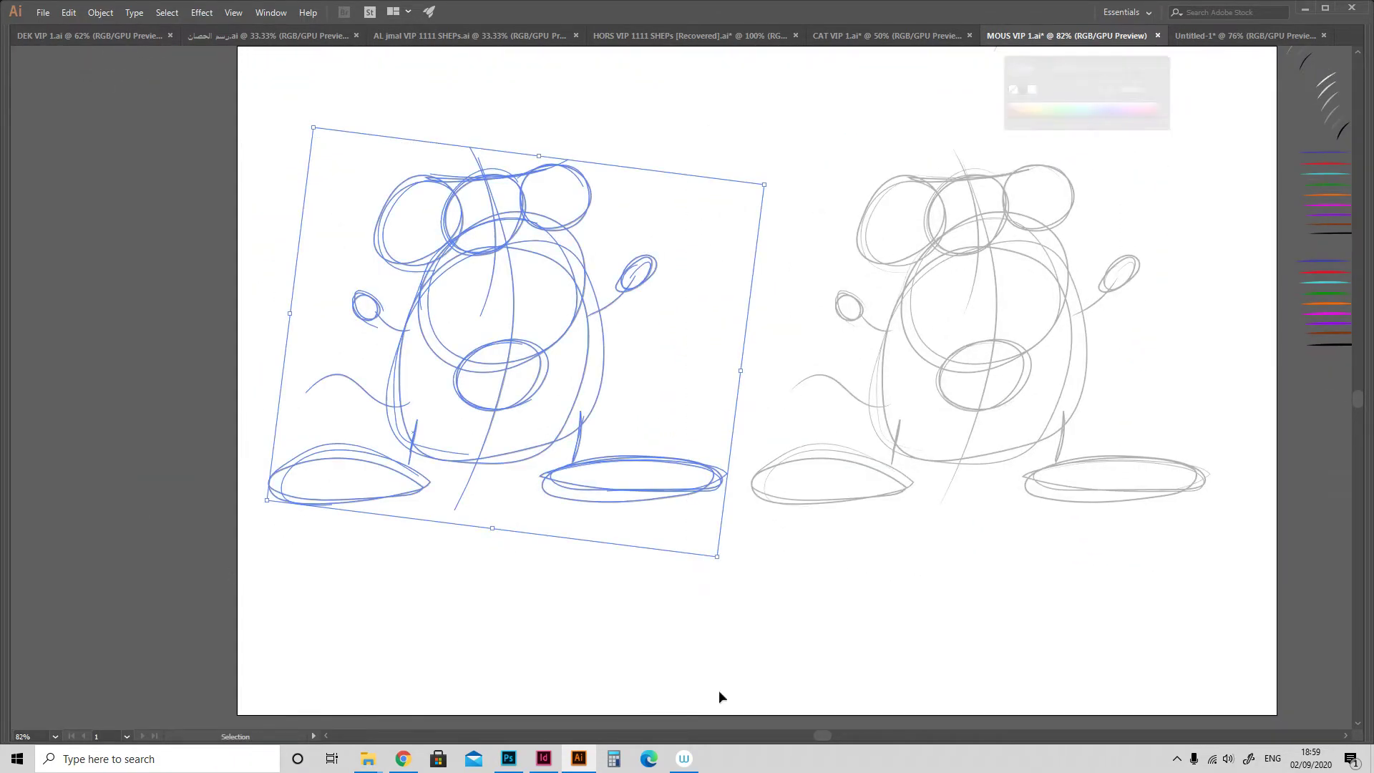
{"action": "key", "text": "Tab"}
{"action": "left_click", "coordinate": [1184, 254]}
{"action": "left_click_drag", "start_coordinate": [1135, 229], "coordinate": [974, 209]}
{"action": "type", "text": "30"}
{"action": "key", "text": "Return"}
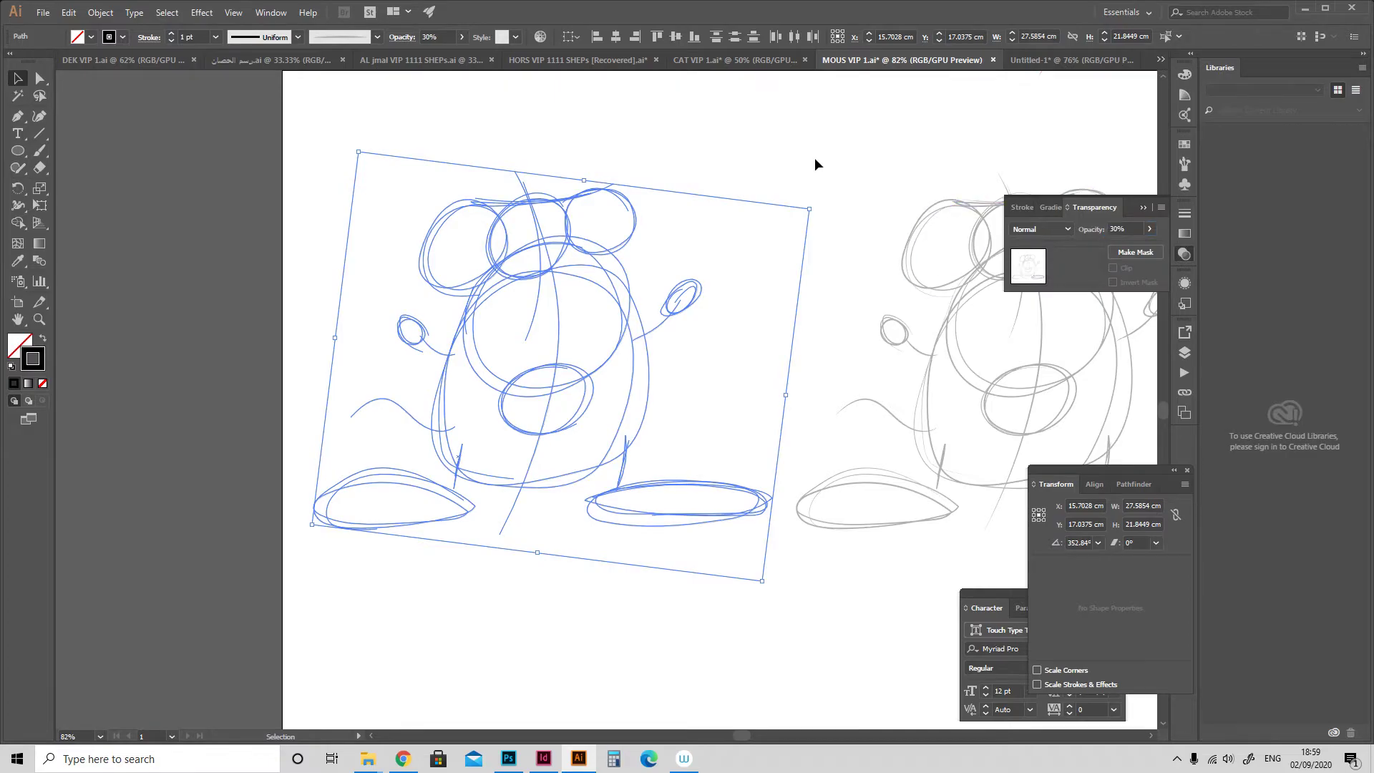
{"action": "left_click", "coordinate": [821, 193]}
Sketch the lower ear edges and the fur tufts at the cheeks over the faded copy with the Paintbrush.
{"action": "key", "text": "b"}
{"action": "left_click_drag", "start_coordinate": [958, 199], "coordinate": [1095, 183]}
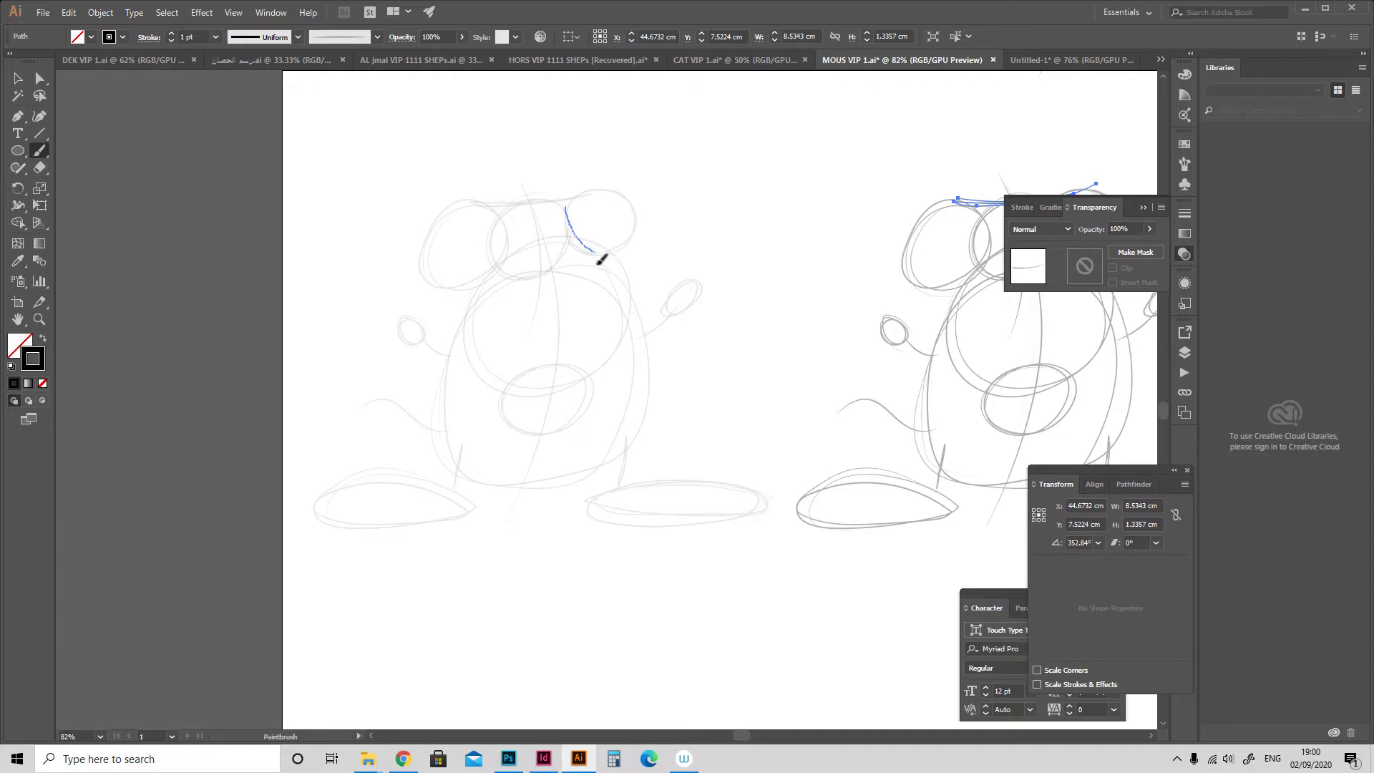
{"action": "left_click_drag", "start_coordinate": [598, 258], "coordinate": [622, 253]}
{"action": "left_click_drag", "start_coordinate": [501, 227], "coordinate": [474, 309]}
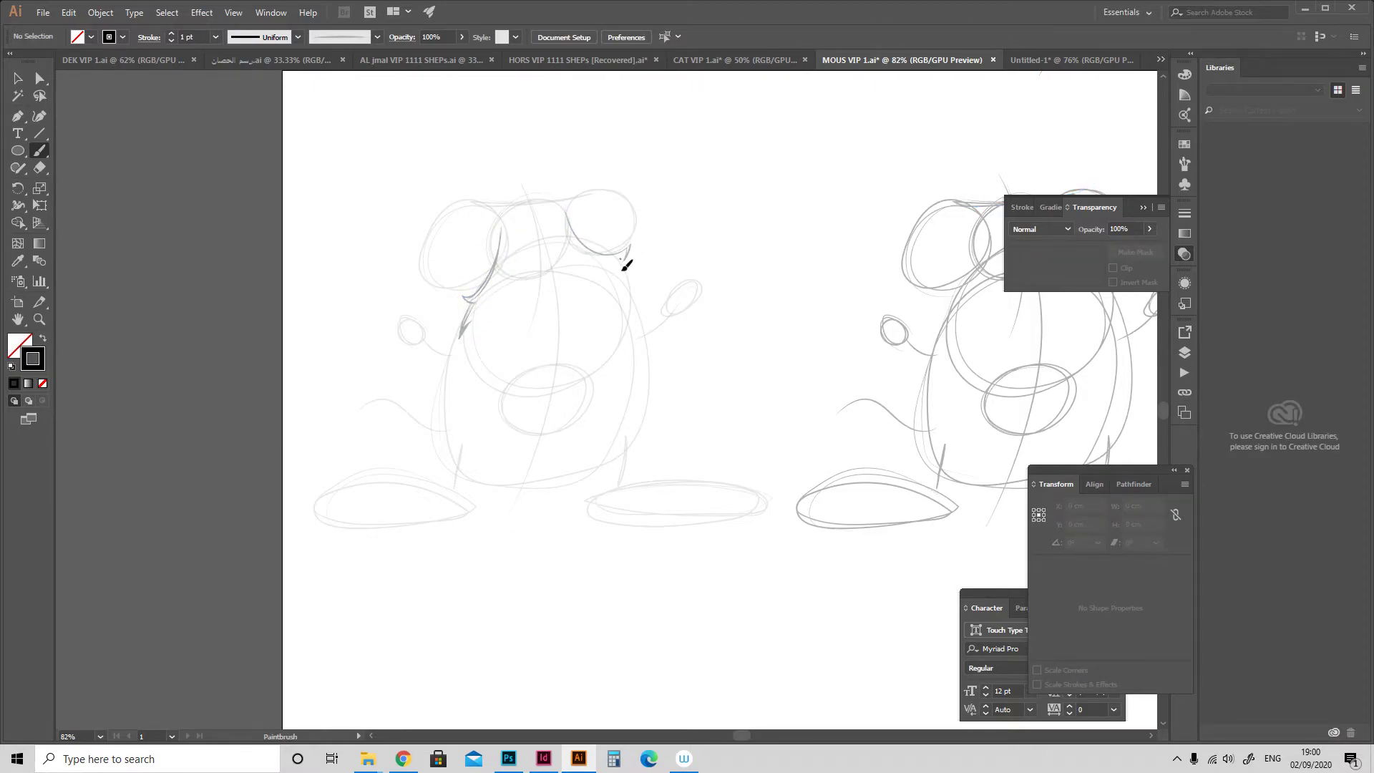
{"action": "left_click_drag", "start_coordinate": [479, 322], "coordinate": [485, 361]}
Sketch the snout, the open mouth with two long front teeth, and the eyes with pupils.
{"action": "left_click_drag", "start_coordinate": [543, 246], "coordinate": [546, 224]}
{"action": "mouse_move", "coordinate": [561, 283]}
{"action": "left_mouse_down"}
{"action": "mouse_move", "coordinate": [551, 243]}
{"action": "mouse_move", "coordinate": [560, 285]}
{"action": "left_mouse_up"}
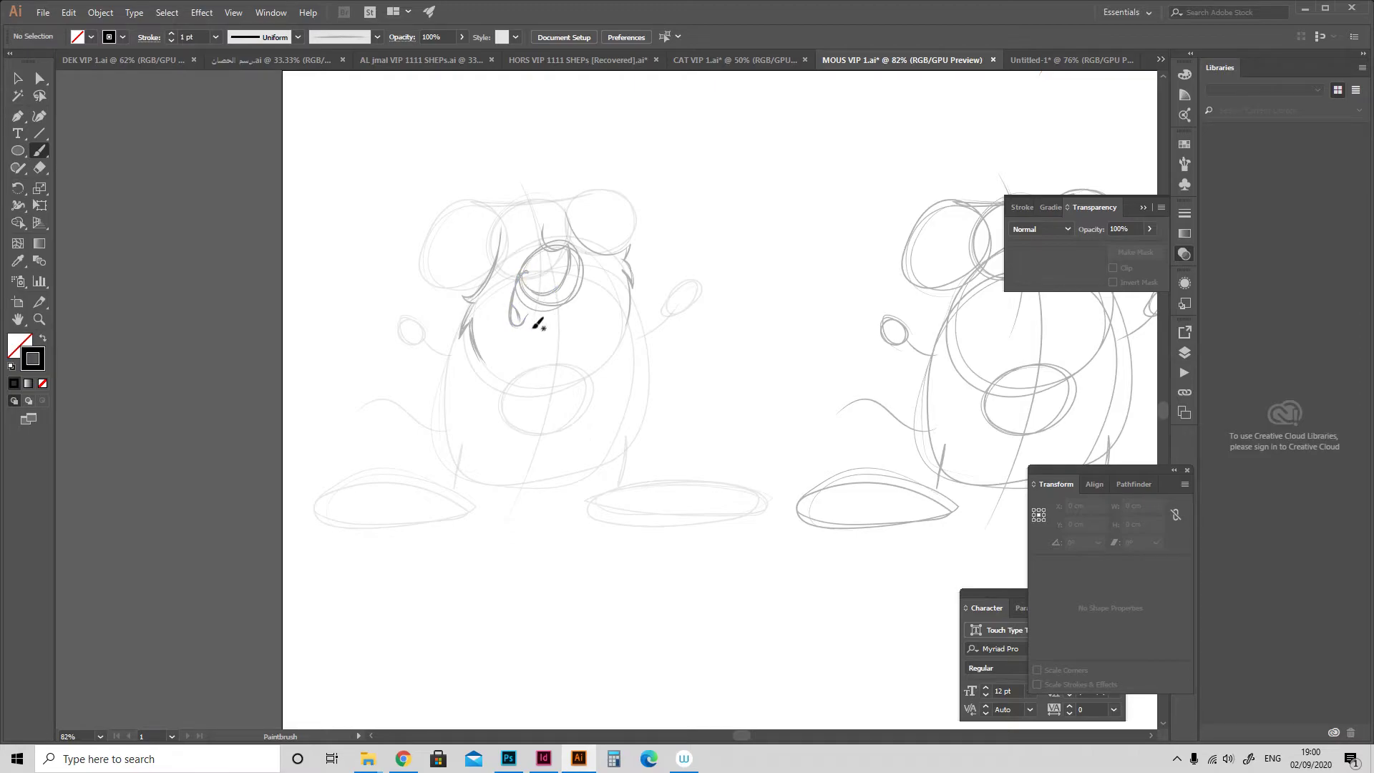
{"action": "left_click_drag", "start_coordinate": [538, 354], "coordinate": [537, 346]}
{"action": "mouse_move", "coordinate": [549, 293]}
{"action": "left_mouse_down"}
{"action": "mouse_move", "coordinate": [550, 341]}
{"action": "mouse_move", "coordinate": [573, 341]}
{"action": "left_mouse_up"}
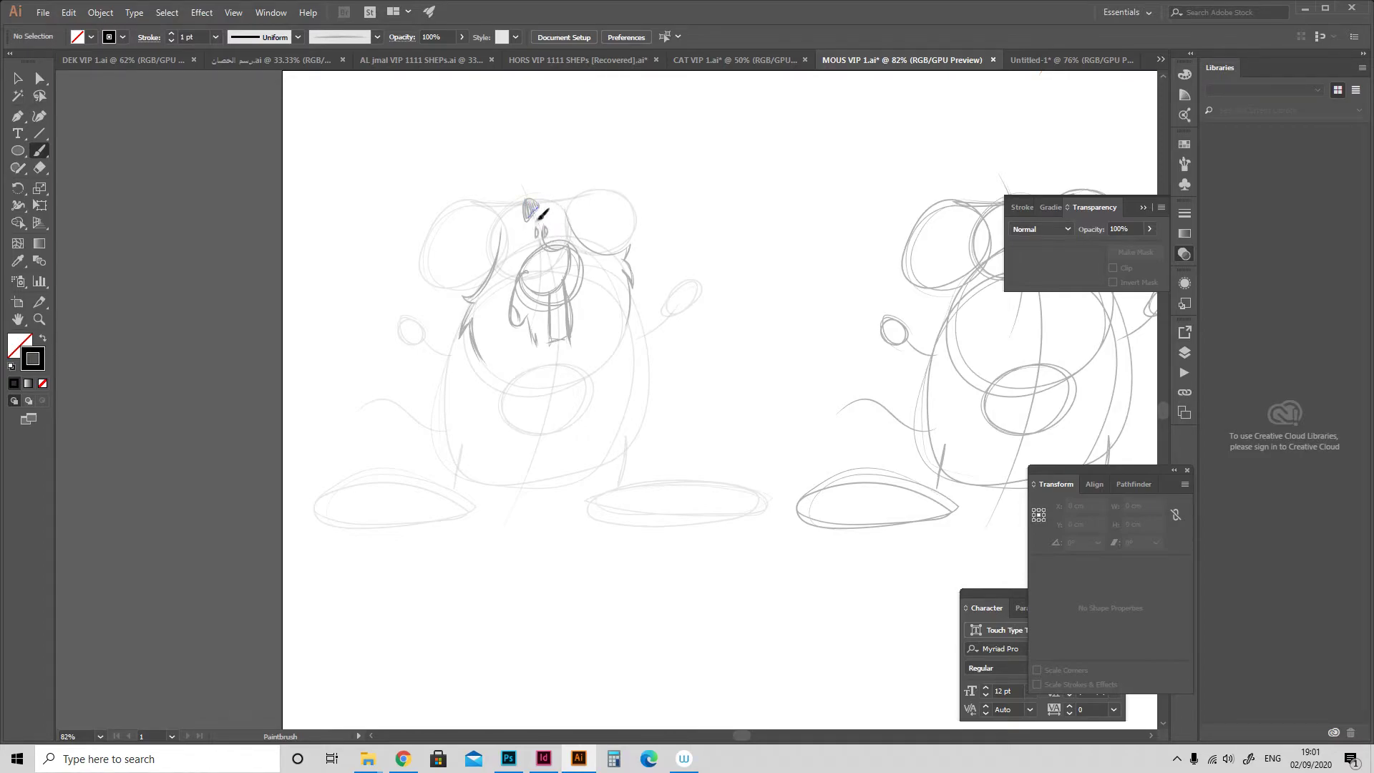
{"action": "left_click_drag", "start_coordinate": [562, 226], "coordinate": [564, 223]}
Sketch the outlines and inner curves of both ears and the line across the top of the head.
{"action": "mouse_move", "coordinate": [591, 199]}
{"action": "left_mouse_down"}
{"action": "mouse_move", "coordinate": [639, 218]}
{"action": "mouse_move", "coordinate": [585, 243]}
{"action": "left_mouse_up"}
{"action": "mouse_move", "coordinate": [491, 219]}
{"action": "left_mouse_down"}
{"action": "mouse_move", "coordinate": [426, 244]}
{"action": "mouse_move", "coordinate": [484, 276]}
{"action": "left_mouse_up"}
{"action": "mouse_move", "coordinate": [495, 245]}
{"action": "left_mouse_down"}
{"action": "mouse_move", "coordinate": [458, 248]}
{"action": "mouse_move", "coordinate": [465, 268]}
{"action": "left_mouse_up"}
{"action": "mouse_move", "coordinate": [531, 208]}
{"action": "left_mouse_down"}
{"action": "mouse_move", "coordinate": [448, 222]}
{"action": "mouse_move", "coordinate": [483, 207]}
{"action": "left_mouse_up"}
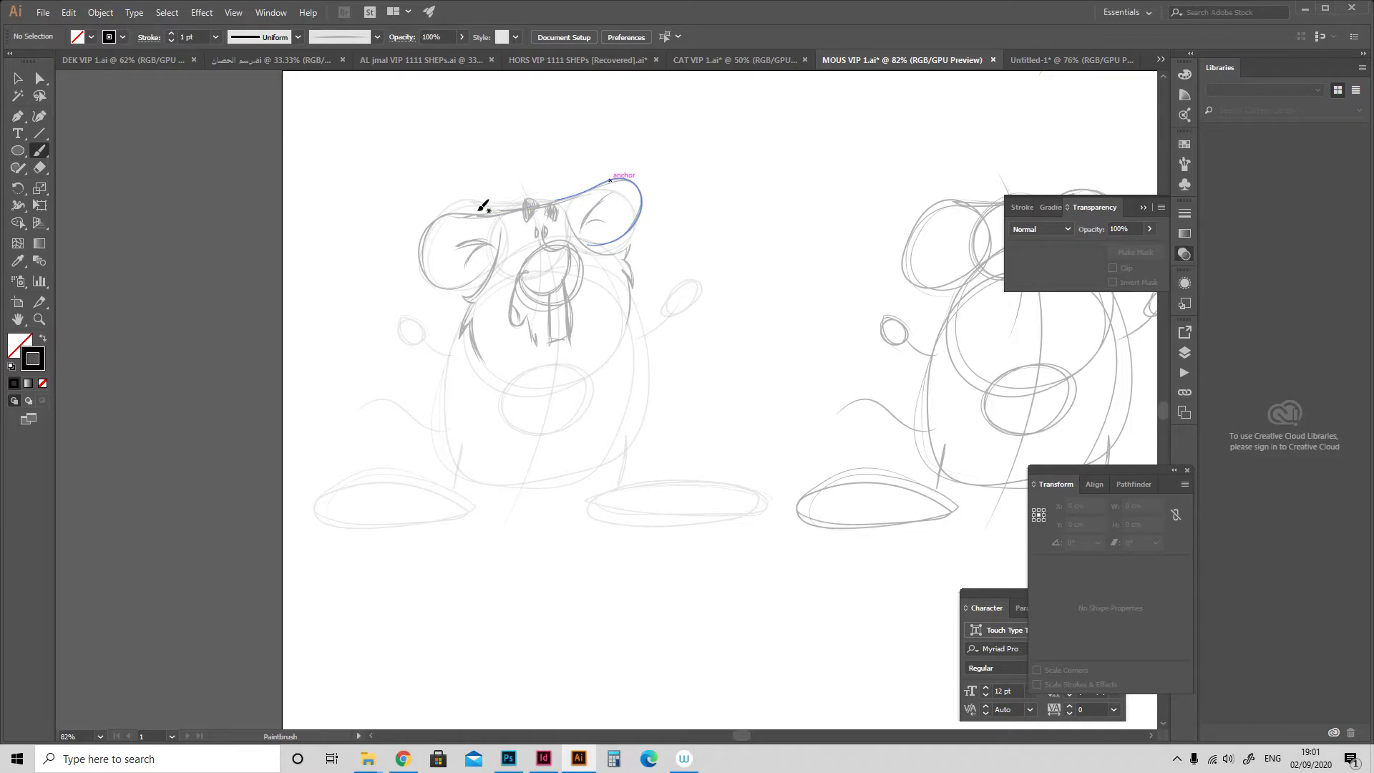
Sketch the nose and whiskers, and continue the jagged fur contour around the cheeks and down to the chest tuft.
{"action": "left_click_drag", "start_coordinate": [543, 275], "coordinate": [529, 281]}
{"action": "mouse_move", "coordinate": [570, 277]}
{"action": "left_mouse_down"}
{"action": "mouse_move", "coordinate": [620, 333]}
{"action": "mouse_move", "coordinate": [609, 361]}
{"action": "left_mouse_up"}
{"action": "left_click_drag", "start_coordinate": [485, 335], "coordinate": [569, 428]}
{"action": "left_click_drag", "start_coordinate": [503, 378], "coordinate": [551, 449]}
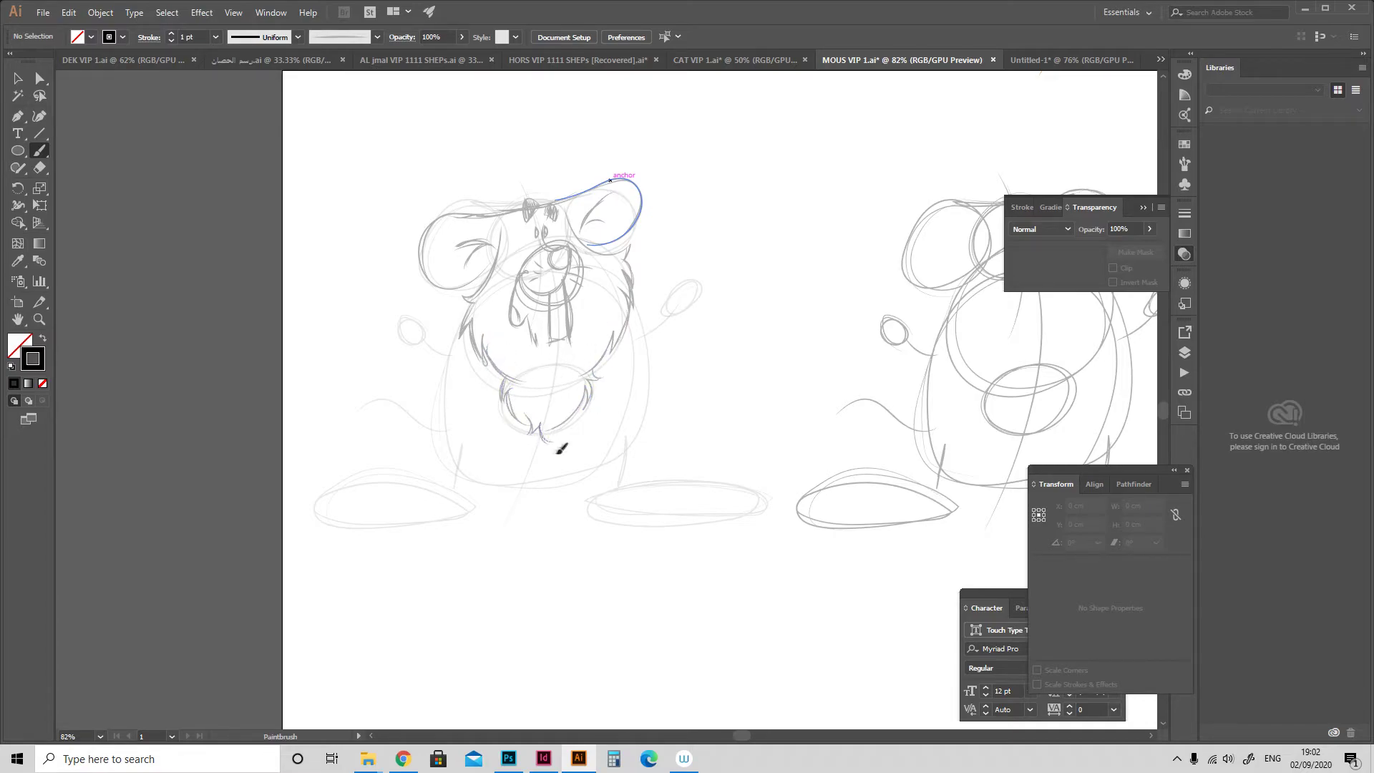
Sketch the mouse's left-hand raised arm with an open, fingered hand.
{"action": "mouse_move", "coordinate": [439, 345]}
{"action": "left_mouse_down"}
{"action": "mouse_move", "coordinate": [475, 358]}
{"action": "mouse_move", "coordinate": [453, 367]}
{"action": "mouse_move", "coordinate": [428, 353]}
{"action": "mouse_move", "coordinate": [438, 337]}
{"action": "mouse_move", "coordinate": [425, 347]}
{"action": "mouse_move", "coordinate": [414, 318]}
{"action": "mouse_move", "coordinate": [451, 372]}
{"action": "left_mouse_up"}
{"action": "mouse_move", "coordinate": [421, 315]}
{"action": "left_mouse_down"}
{"action": "mouse_move", "coordinate": [427, 331]}
{"action": "mouse_move", "coordinate": [396, 346]}
{"action": "mouse_move", "coordinate": [405, 333]}
{"action": "left_mouse_up"}
{"action": "left_click_drag", "start_coordinate": [398, 331], "coordinate": [412, 332]}
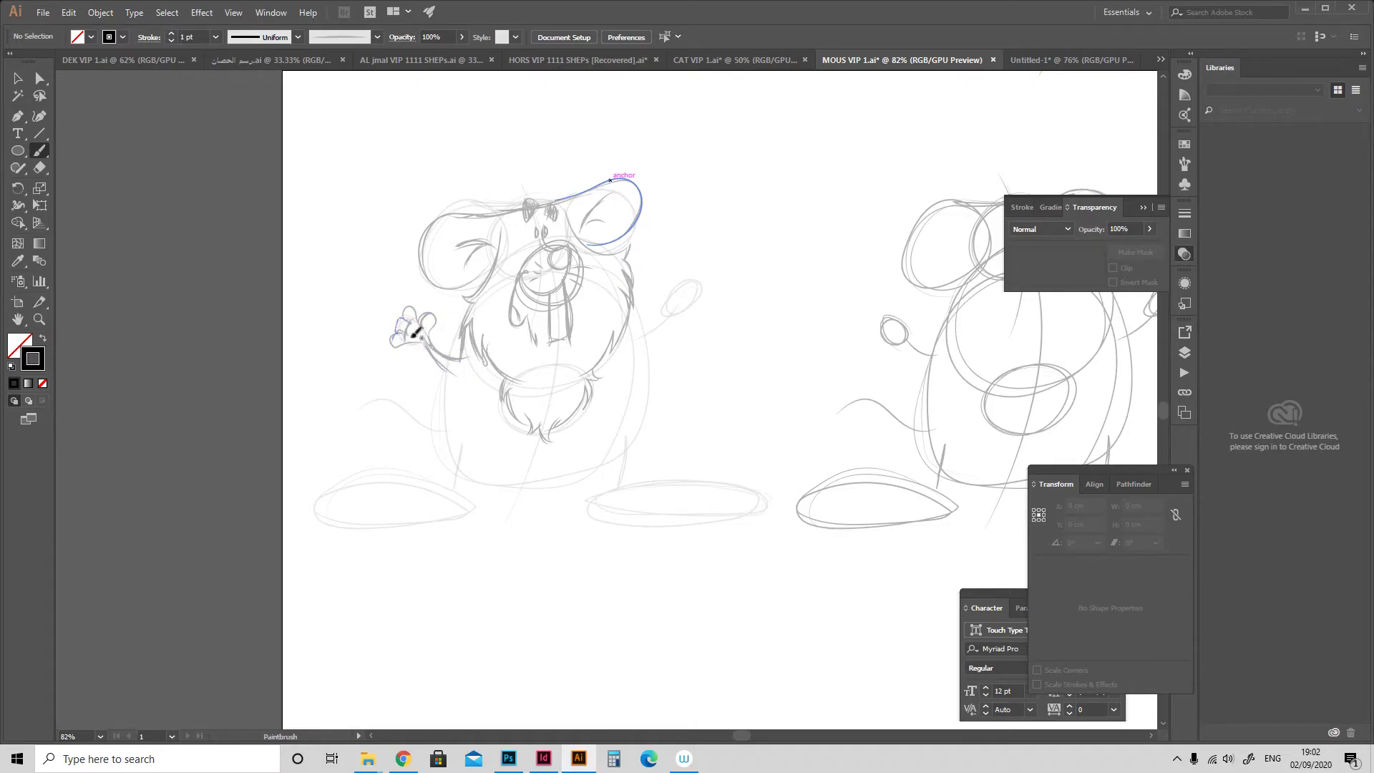
Sketch both sides of the body, redrawing the left one, and add the curved tail with ring lines.
{"action": "left_click_drag", "start_coordinate": [633, 304], "coordinate": [645, 415]}
{"action": "left_click_drag", "start_coordinate": [459, 375], "coordinate": [449, 462]}
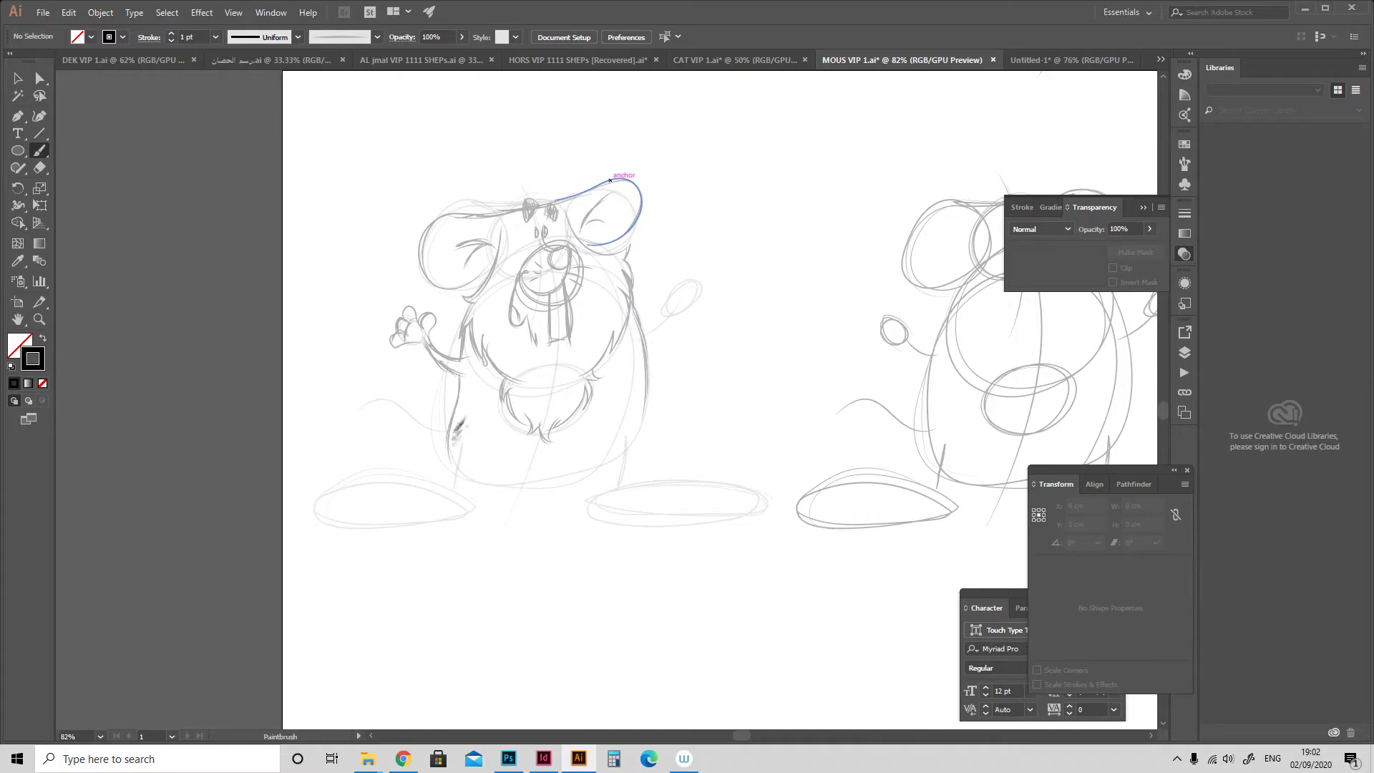
{"action": "key", "text": "ctrl+z"}
{"action": "mouse_move", "coordinate": [459, 376]}
{"action": "left_mouse_down"}
{"action": "mouse_move", "coordinate": [453, 465]}
{"action": "mouse_move", "coordinate": [352, 411]}
{"action": "left_mouse_up"}
{"action": "left_click_drag", "start_coordinate": [372, 400], "coordinate": [443, 432]}
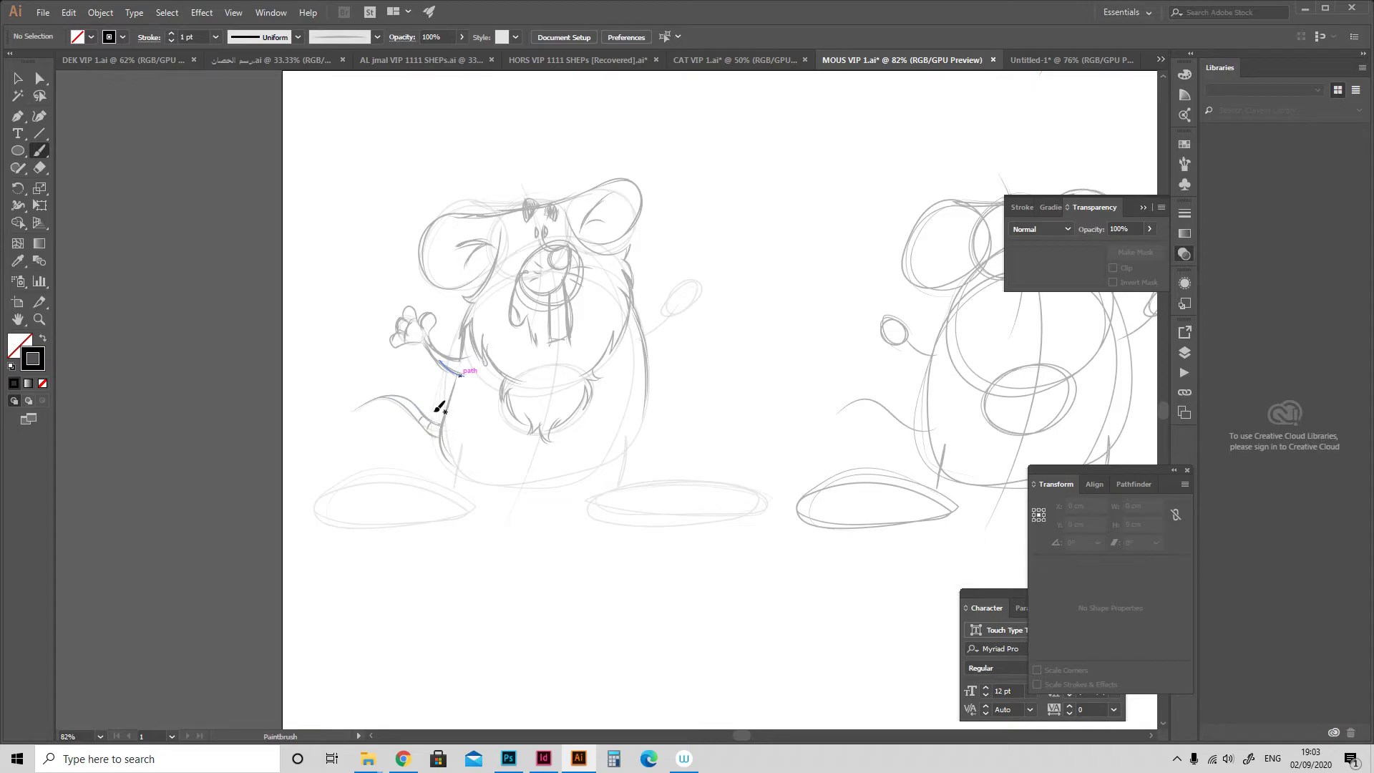
Sketch the right-hand arm with its open hand, and complete the body with the belly contour, underside and legs.
{"action": "mouse_move", "coordinate": [644, 341]}
{"action": "left_mouse_down"}
{"action": "mouse_move", "coordinate": [669, 312]}
{"action": "mouse_move", "coordinate": [679, 305]}
{"action": "mouse_move", "coordinate": [677, 325]}
{"action": "mouse_move", "coordinate": [704, 304]}
{"action": "left_mouse_up"}
{"action": "mouse_move", "coordinate": [490, 366]}
{"action": "left_mouse_down"}
{"action": "mouse_move", "coordinate": [484, 453]}
{"action": "mouse_move", "coordinate": [632, 417]}
{"action": "left_mouse_up"}
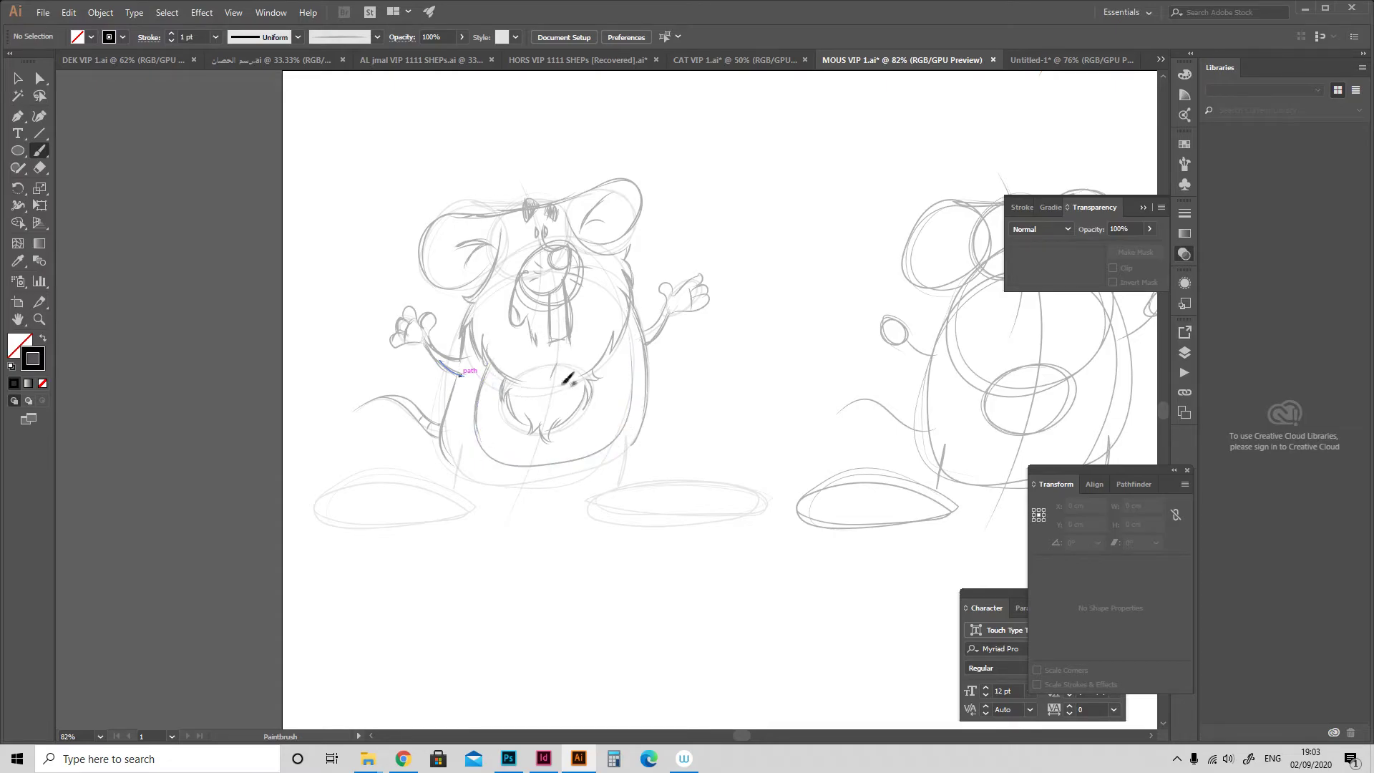
{"action": "mouse_move", "coordinate": [463, 445]}
{"action": "left_mouse_down"}
{"action": "mouse_move", "coordinate": [457, 492]}
{"action": "mouse_move", "coordinate": [468, 479]}
{"action": "mouse_move", "coordinate": [508, 492]}
{"action": "mouse_move", "coordinate": [488, 485]}
{"action": "mouse_move", "coordinate": [642, 450]}
{"action": "mouse_move", "coordinate": [618, 482]}
{"action": "mouse_move", "coordinate": [585, 489]}
{"action": "mouse_move", "coordinate": [627, 491]}
{"action": "left_mouse_up"}
Sketch both long feet with toe lines over the faded foot ovals.
{"action": "mouse_move", "coordinate": [451, 494]}
{"action": "left_mouse_down"}
{"action": "mouse_move", "coordinate": [351, 486]}
{"action": "mouse_move", "coordinate": [480, 514]}
{"action": "mouse_move", "coordinate": [309, 533]}
{"action": "left_mouse_up"}
{"action": "mouse_move", "coordinate": [384, 489]}
{"action": "left_mouse_down"}
{"action": "mouse_move", "coordinate": [310, 515]}
{"action": "mouse_move", "coordinate": [355, 481]}
{"action": "left_mouse_up"}
{"action": "mouse_move", "coordinate": [619, 499]}
{"action": "left_mouse_down"}
{"action": "mouse_move", "coordinate": [704, 524]}
{"action": "mouse_move", "coordinate": [733, 488]}
{"action": "mouse_move", "coordinate": [762, 508]}
{"action": "mouse_move", "coordinate": [746, 481]}
{"action": "mouse_move", "coordinate": [627, 492]}
{"action": "mouse_move", "coordinate": [742, 500]}
{"action": "mouse_move", "coordinate": [620, 488]}
{"action": "left_mouse_up"}
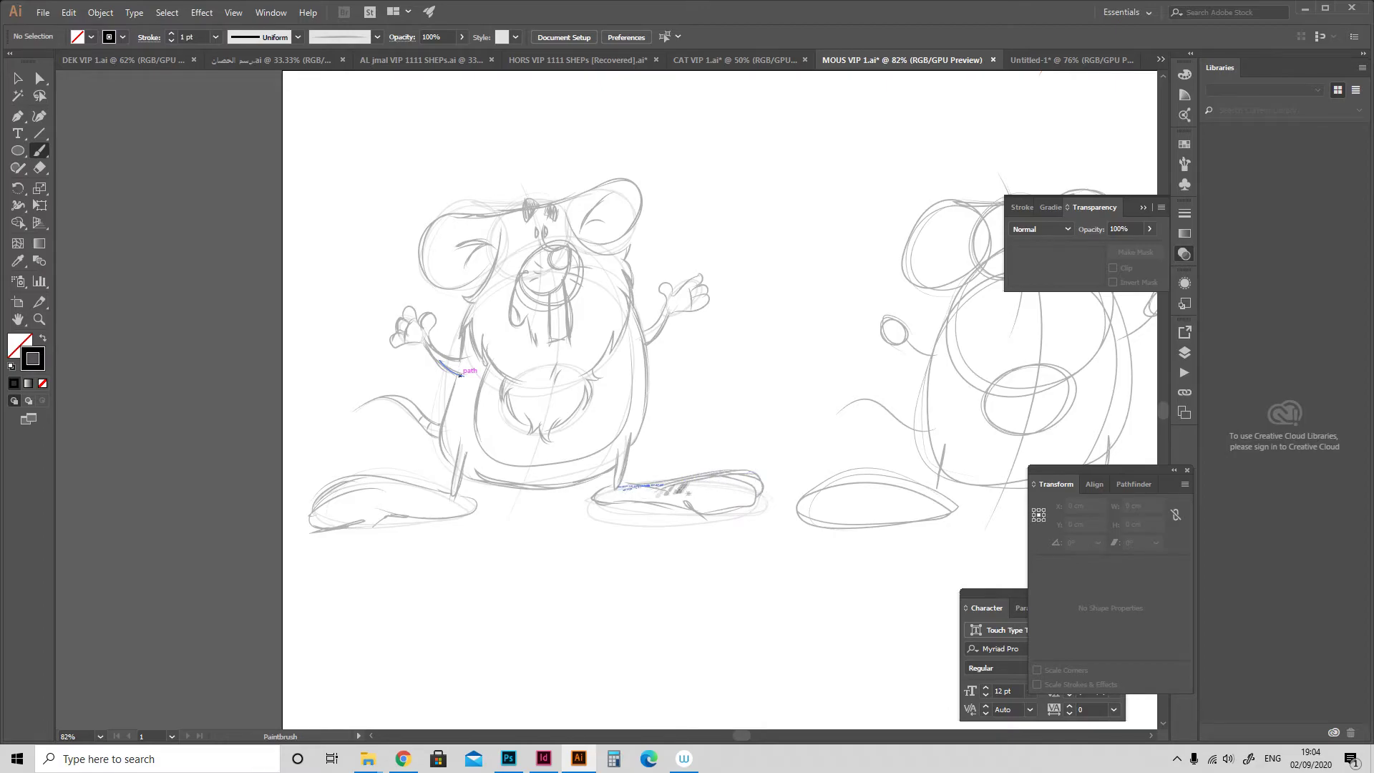
Extend the artboard's bottom edge downward to make room beneath the sketches.
{"action": "scroll", "coordinate": [668, 519], "scroll_direction": "down", "scroll_amount": 5}
{"action": "scroll", "coordinate": [668, 520], "scroll_direction": "right", "scroll_amount": 3}
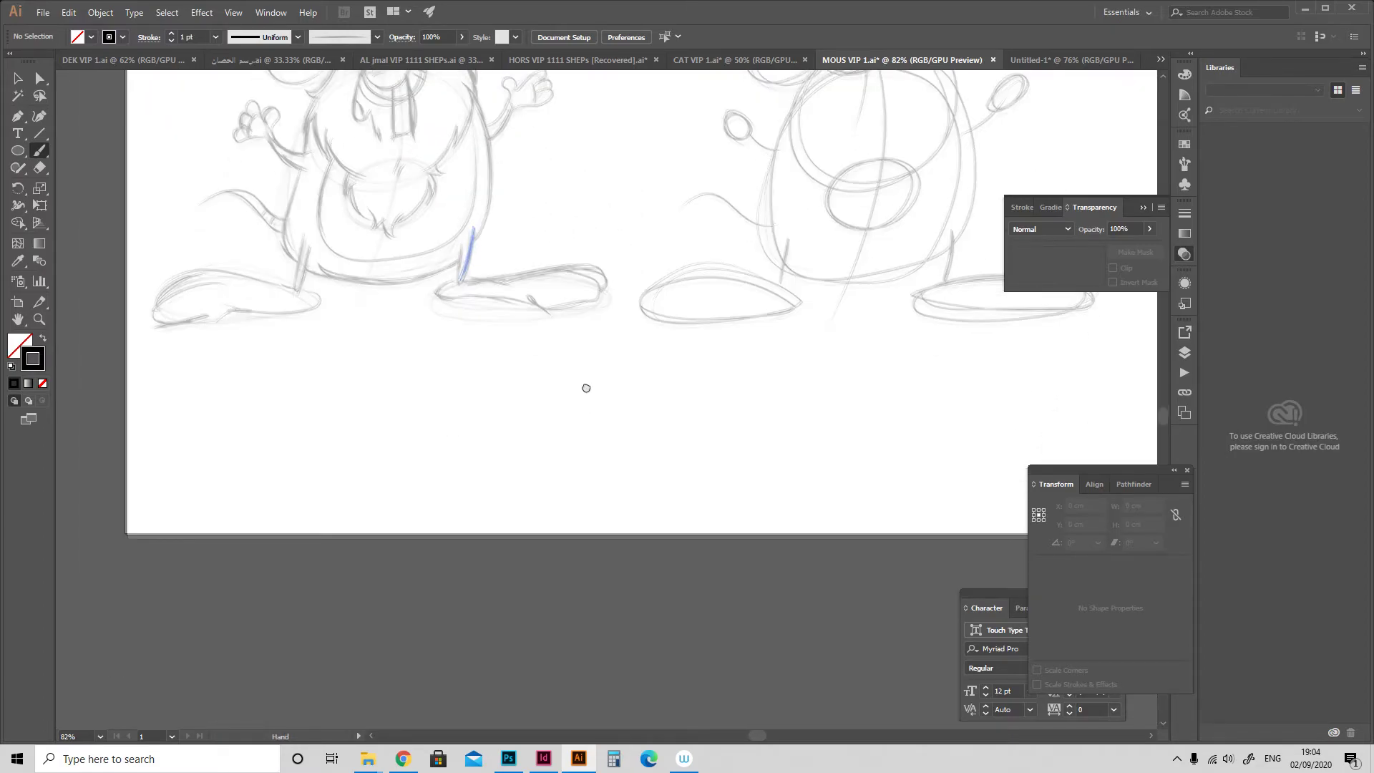
{"action": "key", "text": "shift+o"}
{"action": "left_click_drag", "start_coordinate": [630, 468], "coordinate": [629, 723]}
{"action": "left_click", "coordinate": [18, 78]}
Duplicate the detailed mouse sketch into the empty area below the two sketches.
{"action": "scroll", "coordinate": [469, 363], "scroll_direction": "up", "scroll_amount": 5}
{"action": "left_click_drag", "start_coordinate": [167, 485], "coordinate": [564, 88]}
{"action": "left_click_drag", "start_coordinate": [459, 196], "coordinate": [721, 601], "text": "alt"}
{"action": "scroll", "coordinate": [804, 557], "scroll_direction": "down", "scroll_amount": 4}
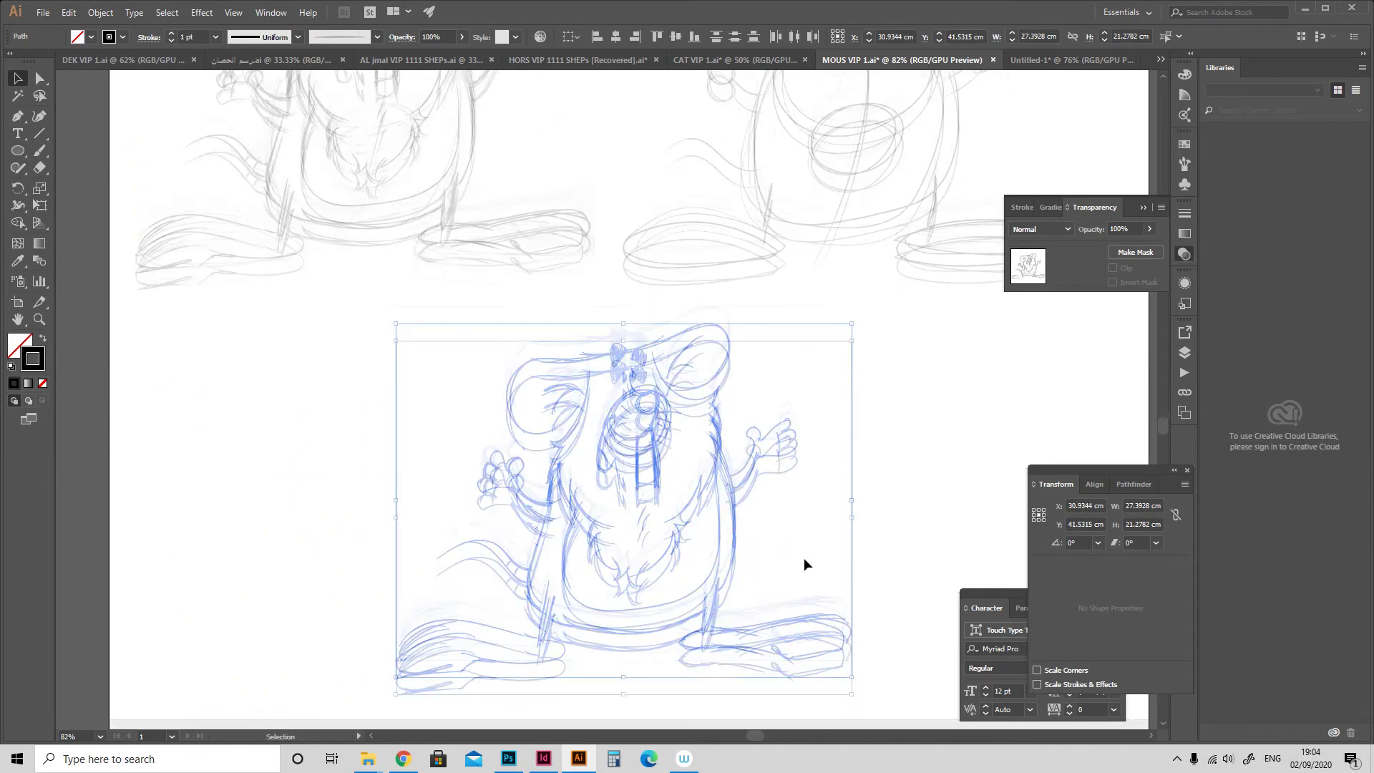
Set the opacity of the lower mouse sketch copy to 40% and deselect it.
{"action": "left_click_drag", "start_coordinate": [1136, 229], "coordinate": [978, 206]}
{"action": "type", "text": "40"}
{"action": "key", "text": "Return"}
{"action": "left_click", "coordinate": [930, 344]}
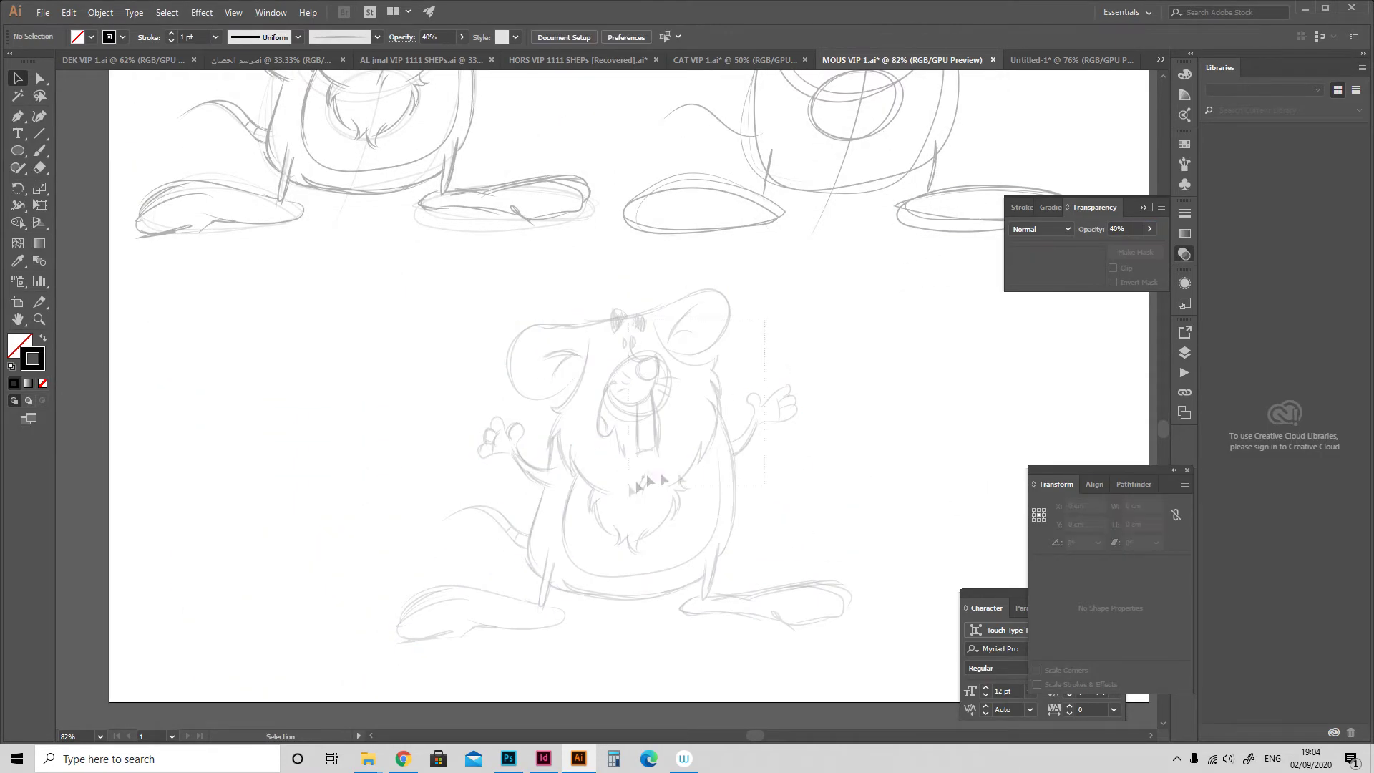
Pick up the 1.5 pt black brush style from the sample stroke above the artboard, and ink the eyes and snout.
{"action": "scroll", "coordinate": [903, 448], "scroll_direction": "up", "scroll_amount": 5}
{"action": "left_click", "coordinate": [712, 93]}
{"action": "scroll", "coordinate": [779, 484], "scroll_direction": "down", "scroll_amount": 7}
{"action": "key", "text": "b"}
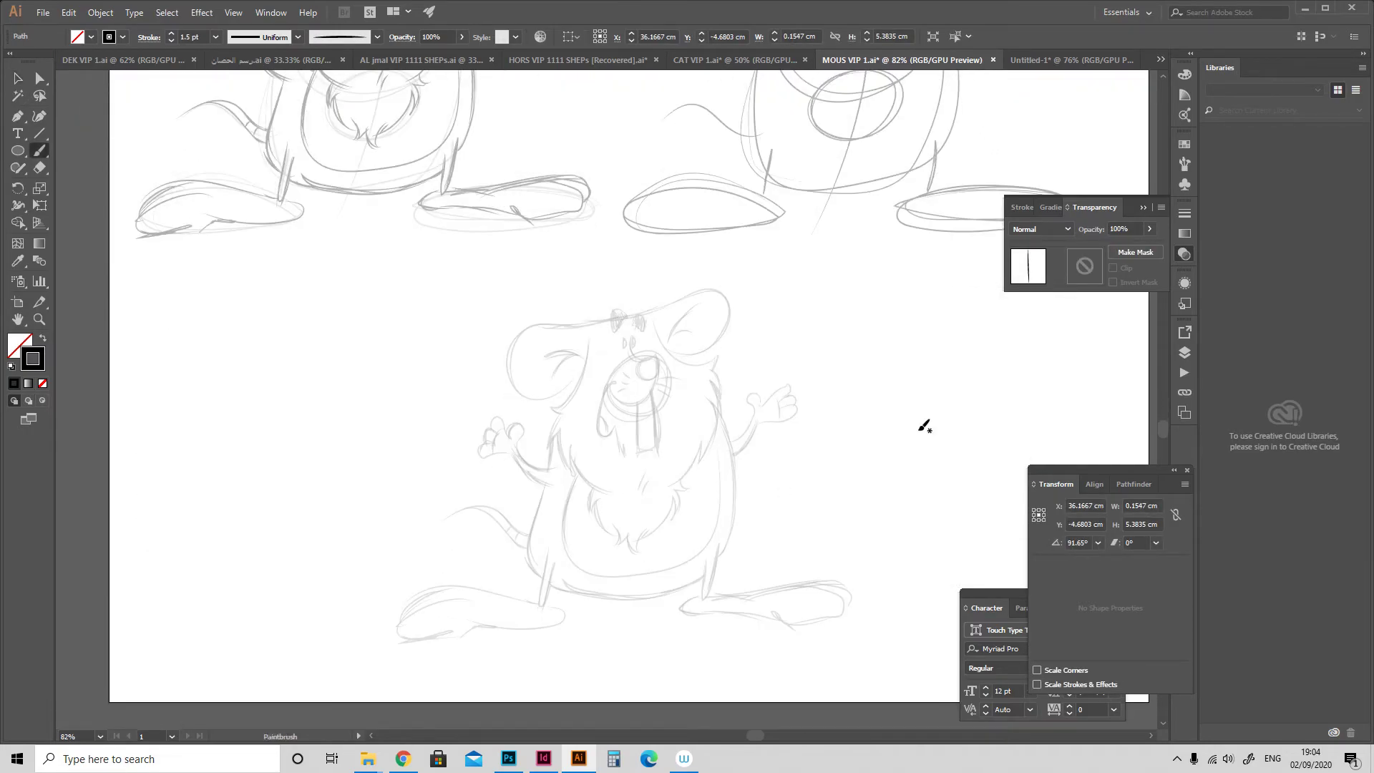
{"action": "left_click_drag", "start_coordinate": [632, 323], "coordinate": [641, 345]}
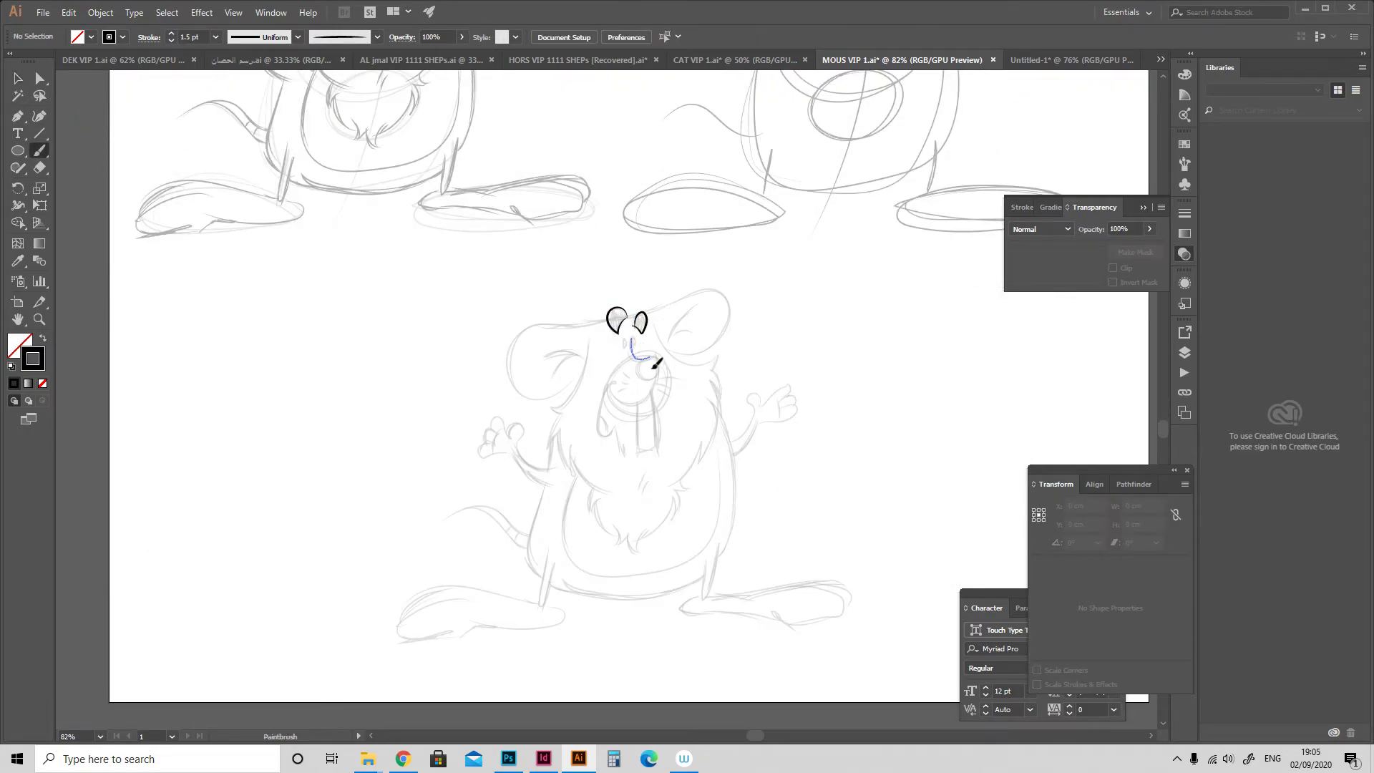
{"action": "left_click_drag", "start_coordinate": [655, 405], "coordinate": [605, 392]}
Ink the top of the head, the right ear and the jagged fur contour of the cheeks and chest.
{"action": "left_click_drag", "start_coordinate": [598, 330], "coordinate": [614, 320]}
{"action": "mouse_move", "coordinate": [623, 316]}
{"action": "left_mouse_down"}
{"action": "mouse_move", "coordinate": [732, 310]}
{"action": "mouse_move", "coordinate": [703, 361]}
{"action": "mouse_move", "coordinate": [678, 364]}
{"action": "mouse_move", "coordinate": [732, 300]}
{"action": "mouse_move", "coordinate": [726, 391]}
{"action": "left_mouse_up"}
{"action": "left_click_drag", "start_coordinate": [715, 379], "coordinate": [719, 422]}
{"action": "left_click_drag", "start_coordinate": [717, 423], "coordinate": [680, 478]}
{"action": "mouse_move", "coordinate": [583, 345]}
{"action": "left_mouse_down"}
{"action": "mouse_move", "coordinate": [549, 432]}
{"action": "mouse_move", "coordinate": [578, 434]}
{"action": "mouse_move", "coordinate": [567, 472]}
{"action": "mouse_move", "coordinate": [608, 495]}
{"action": "mouse_move", "coordinate": [589, 509]}
{"action": "mouse_move", "coordinate": [630, 547]}
{"action": "left_mouse_up"}
{"action": "key", "text": "ctrl+z"}
{"action": "mouse_move", "coordinate": [680, 476]}
{"action": "left_mouse_down"}
{"action": "mouse_move", "coordinate": [664, 533]}
{"action": "mouse_move", "coordinate": [639, 557]}
{"action": "mouse_move", "coordinate": [636, 494]}
{"action": "left_mouse_up"}
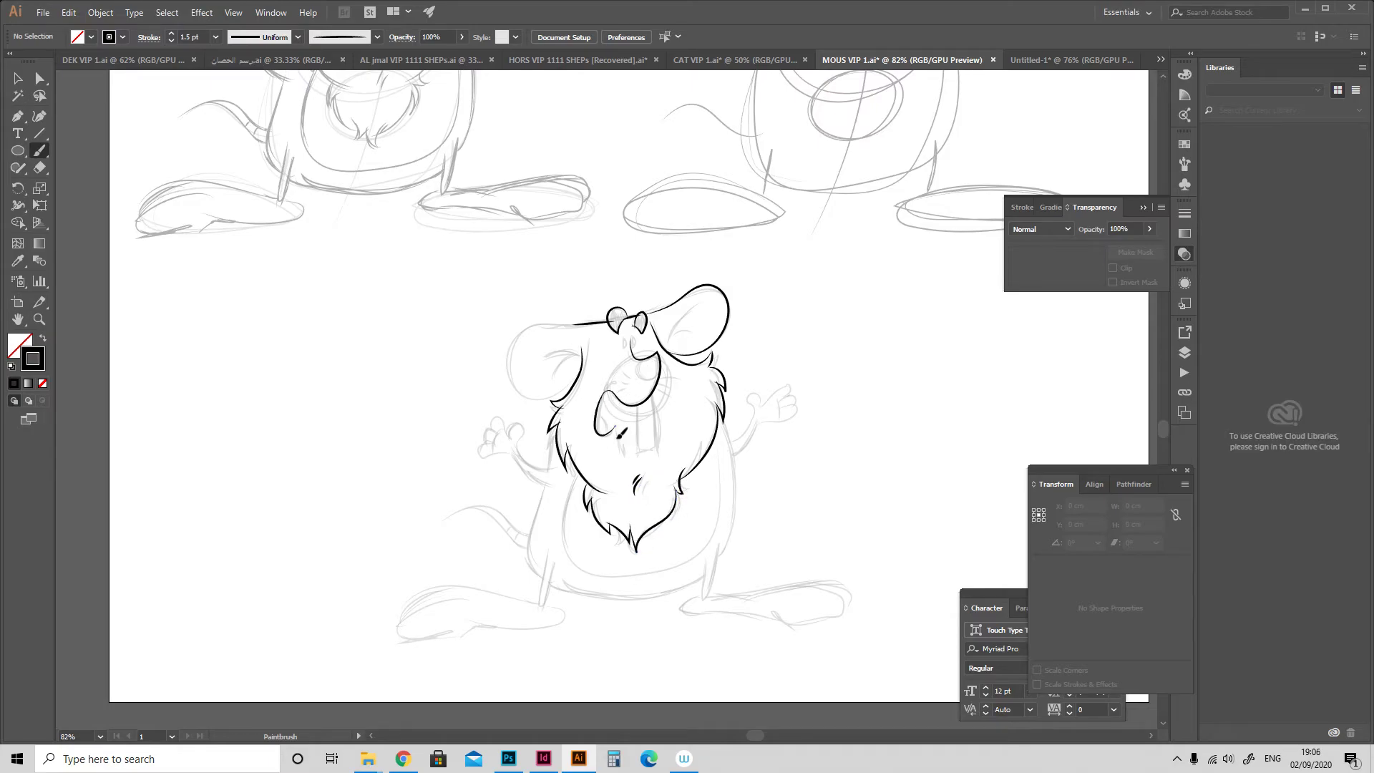
Ink the mouth, front teeth, nose and pupils, and the left ear with the inner ear curves.
{"action": "mouse_move", "coordinate": [616, 397]}
{"action": "left_mouse_down"}
{"action": "mouse_move", "coordinate": [604, 428]}
{"action": "mouse_move", "coordinate": [657, 453]}
{"action": "mouse_move", "coordinate": [652, 395]}
{"action": "left_mouse_up"}
{"action": "left_click_drag", "start_coordinate": [646, 429], "coordinate": [648, 448]}
{"action": "left_click_drag", "start_coordinate": [647, 382], "coordinate": [640, 357]}
{"action": "mouse_move", "coordinate": [591, 349]}
{"action": "left_mouse_down"}
{"action": "mouse_move", "coordinate": [565, 400]}
{"action": "mouse_move", "coordinate": [580, 392]}
{"action": "left_mouse_up"}
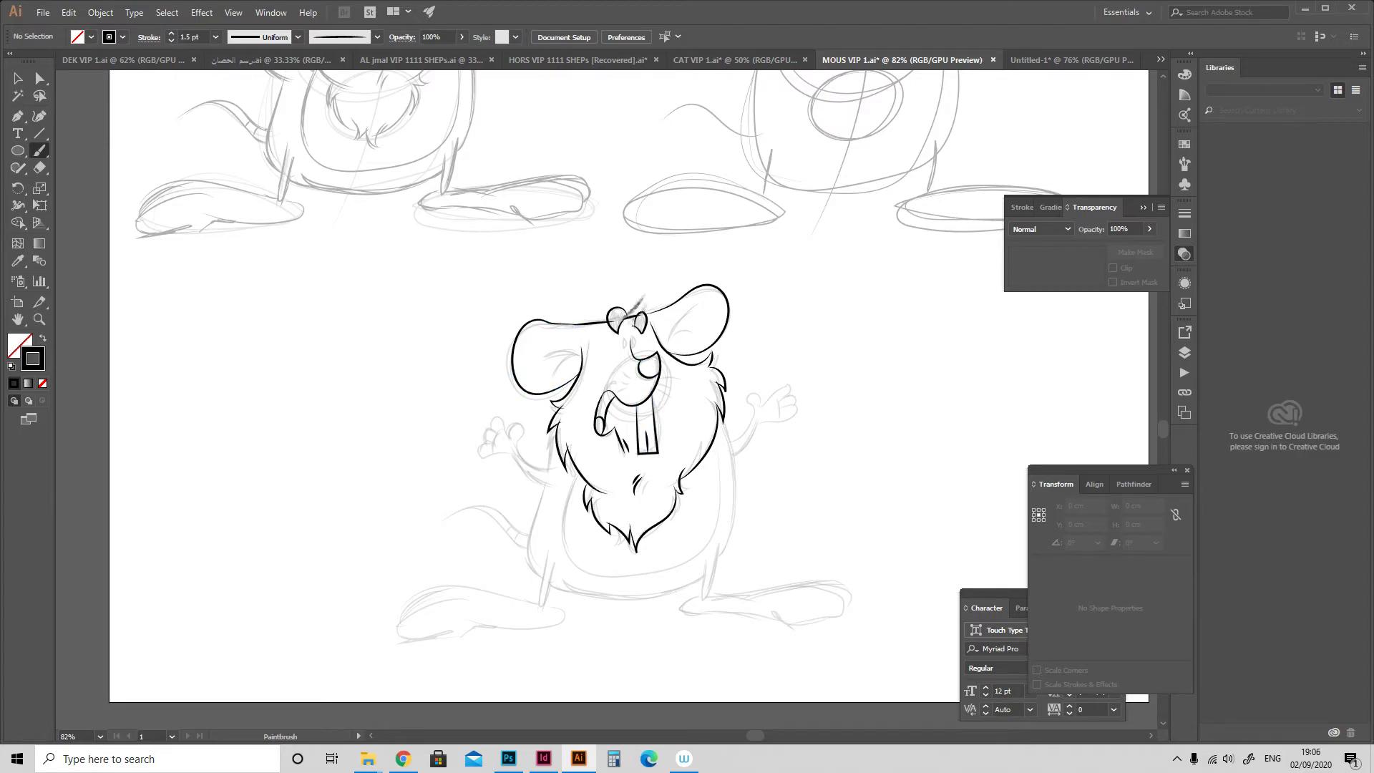
{"action": "left_click_drag", "start_coordinate": [632, 338], "coordinate": [639, 345]}
Ink the left side of the body and the left-hand arm with its open hand.
{"action": "left_click_drag", "start_coordinate": [548, 482], "coordinate": [535, 576]}
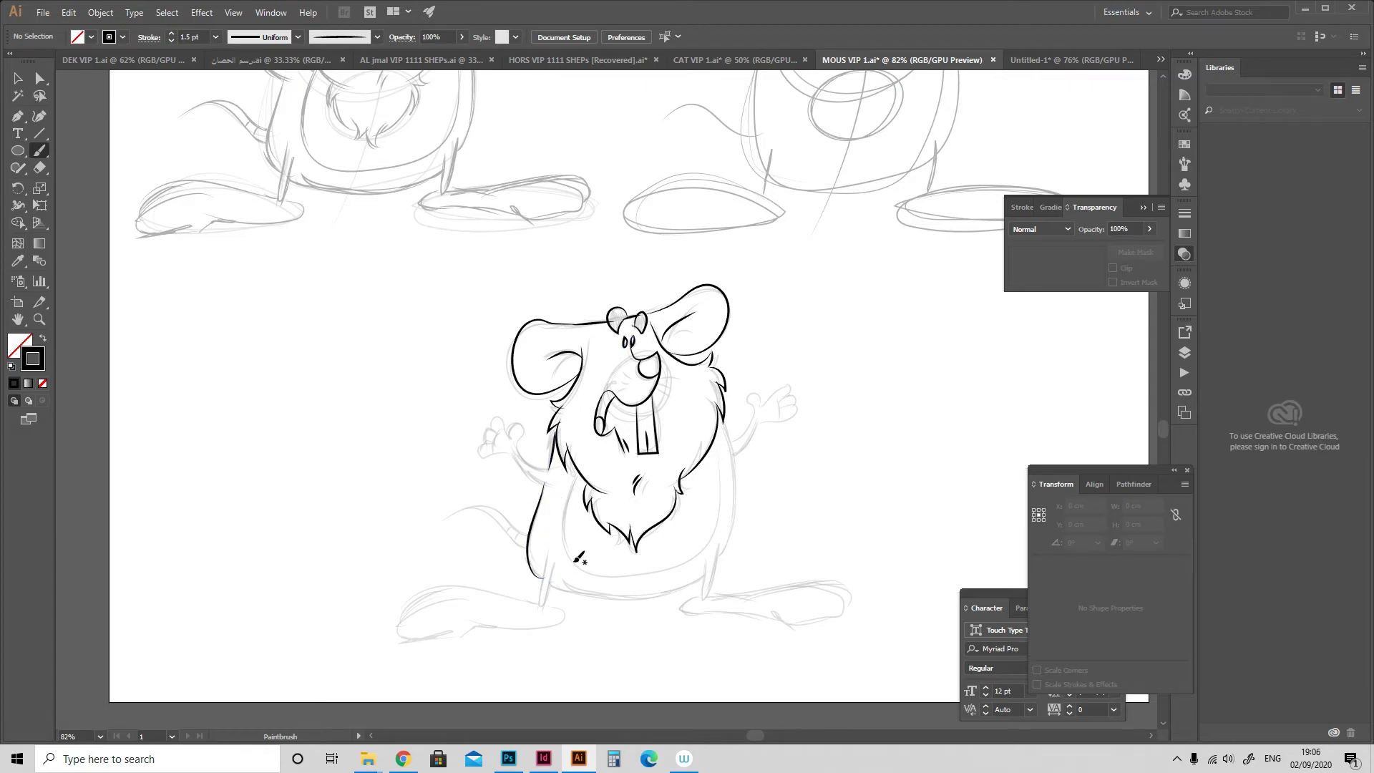
{"action": "mouse_move", "coordinate": [529, 467]}
{"action": "left_mouse_down"}
{"action": "mouse_move", "coordinate": [554, 470]}
{"action": "mouse_move", "coordinate": [549, 486]}
{"action": "mouse_move", "coordinate": [515, 449]}
{"action": "left_mouse_up"}
{"action": "mouse_move", "coordinate": [513, 452]}
{"action": "left_mouse_down"}
{"action": "mouse_move", "coordinate": [497, 451]}
{"action": "mouse_move", "coordinate": [506, 435]}
{"action": "mouse_move", "coordinate": [491, 429]}
{"action": "left_mouse_up"}
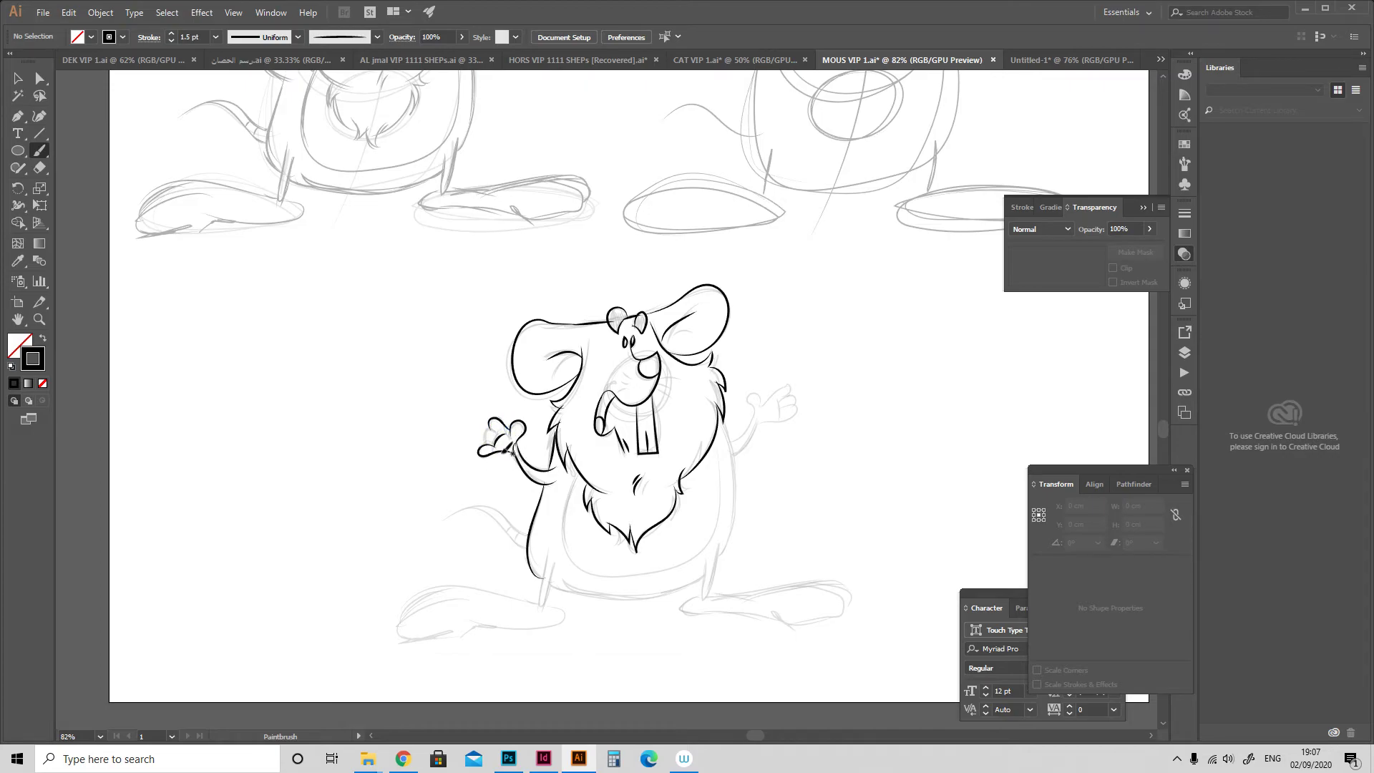
Ink the right side of the body with a redrawn belly contour, and the right-hand arm with its hand.
{"action": "mouse_move", "coordinate": [725, 427]}
{"action": "left_mouse_down"}
{"action": "mouse_move", "coordinate": [739, 451]}
{"action": "mouse_move", "coordinate": [723, 576]}
{"action": "left_mouse_up"}
{"action": "mouse_move", "coordinate": [575, 466]}
{"action": "left_mouse_down"}
{"action": "mouse_move", "coordinate": [602, 578]}
{"action": "mouse_move", "coordinate": [694, 562]}
{"action": "left_mouse_up"}
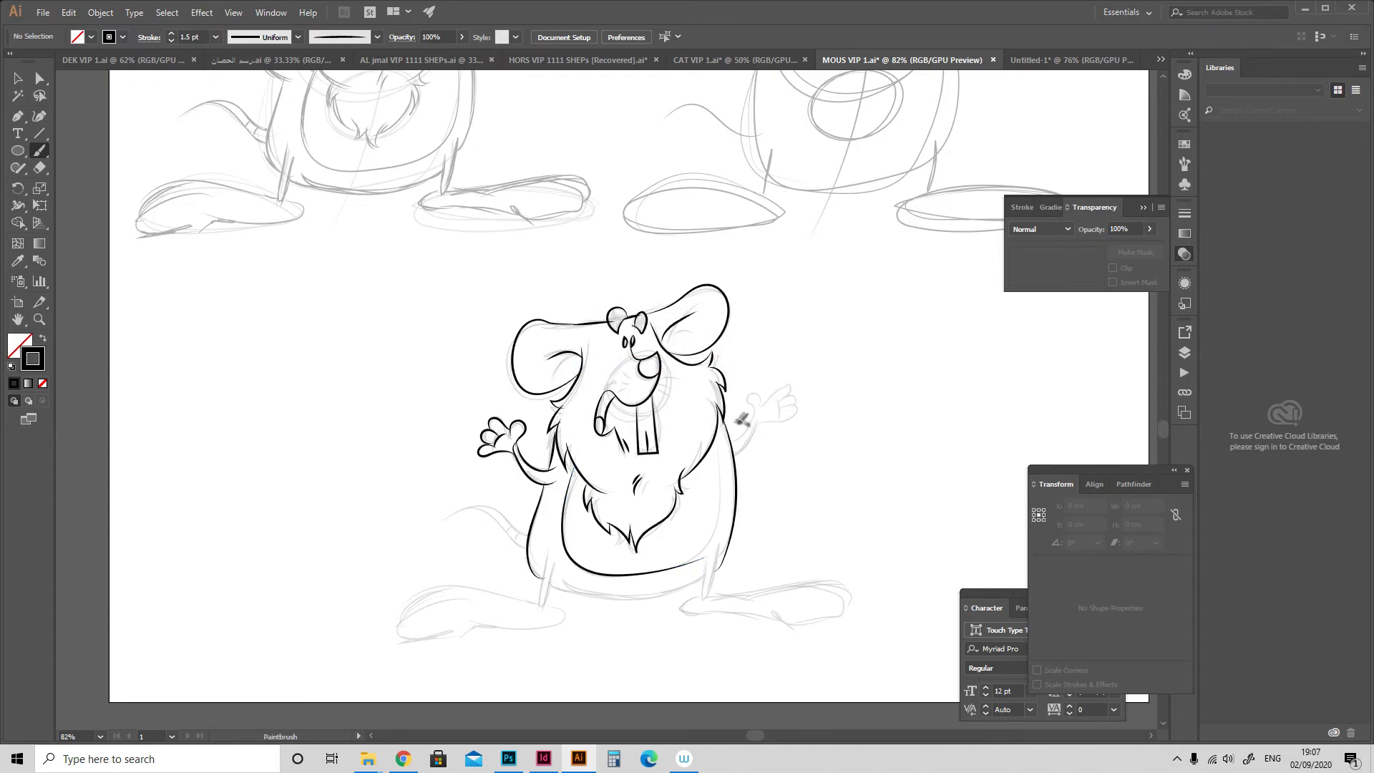
{"action": "key", "text": "ctrl+z"}
{"action": "mouse_move", "coordinate": [716, 441]}
{"action": "left_mouse_down"}
{"action": "mouse_move", "coordinate": [718, 499]}
{"action": "mouse_move", "coordinate": [600, 568]}
{"action": "mouse_move", "coordinate": [576, 475]}
{"action": "left_mouse_up"}
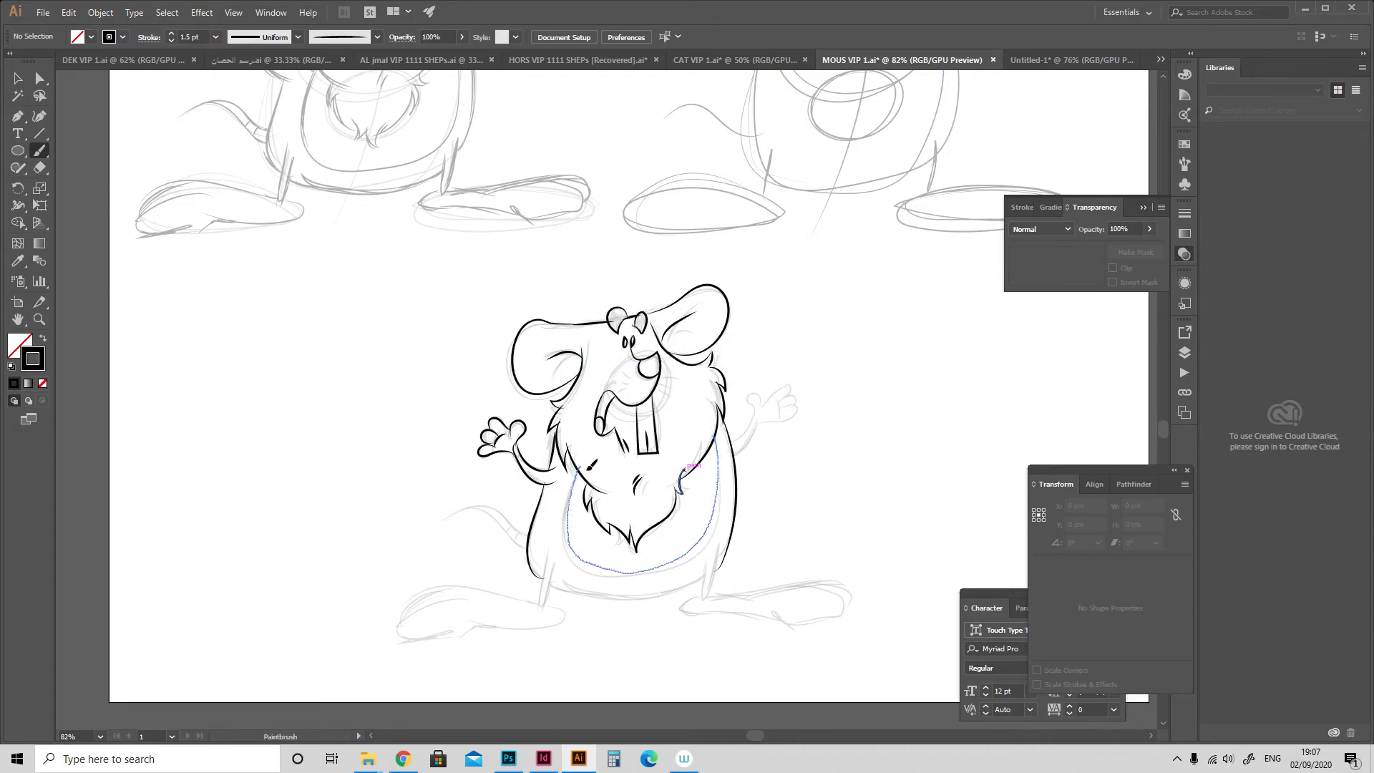
{"action": "mouse_move", "coordinate": [745, 458]}
{"action": "left_mouse_down"}
{"action": "mouse_move", "coordinate": [764, 405]}
{"action": "mouse_move", "coordinate": [780, 411]}
{"action": "mouse_move", "coordinate": [776, 390]}
{"action": "mouse_move", "coordinate": [763, 406]}
{"action": "mouse_move", "coordinate": [777, 412]}
{"action": "left_mouse_up"}
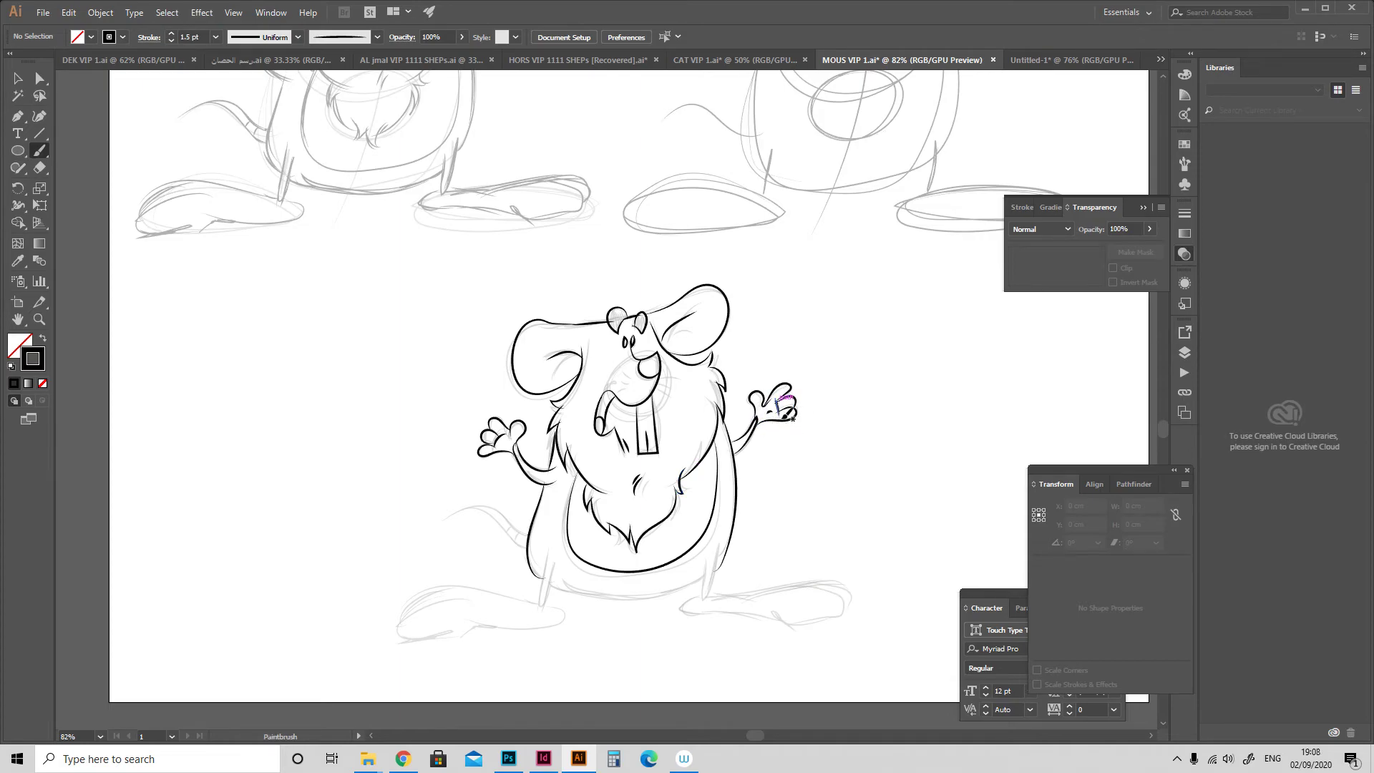
Ink the legs and the underside of the body, and the curved tail with its ring lines.
{"action": "left_click_drag", "start_coordinate": [540, 605], "coordinate": [555, 564]}
{"action": "mouse_move", "coordinate": [704, 560]}
{"action": "left_mouse_down"}
{"action": "mouse_move", "coordinate": [714, 569]}
{"action": "mouse_move", "coordinate": [718, 550]}
{"action": "left_mouse_up"}
{"action": "left_click_drag", "start_coordinate": [549, 581], "coordinate": [705, 577]}
{"action": "mouse_move", "coordinate": [527, 534]}
{"action": "left_mouse_down"}
{"action": "mouse_move", "coordinate": [443, 509]}
{"action": "mouse_move", "coordinate": [527, 550]}
{"action": "mouse_move", "coordinate": [517, 538]}
{"action": "left_mouse_up"}
{"action": "left_click_drag", "start_coordinate": [511, 526], "coordinate": [506, 532]}
{"action": "left_click_drag", "start_coordinate": [504, 510], "coordinate": [499, 515]}
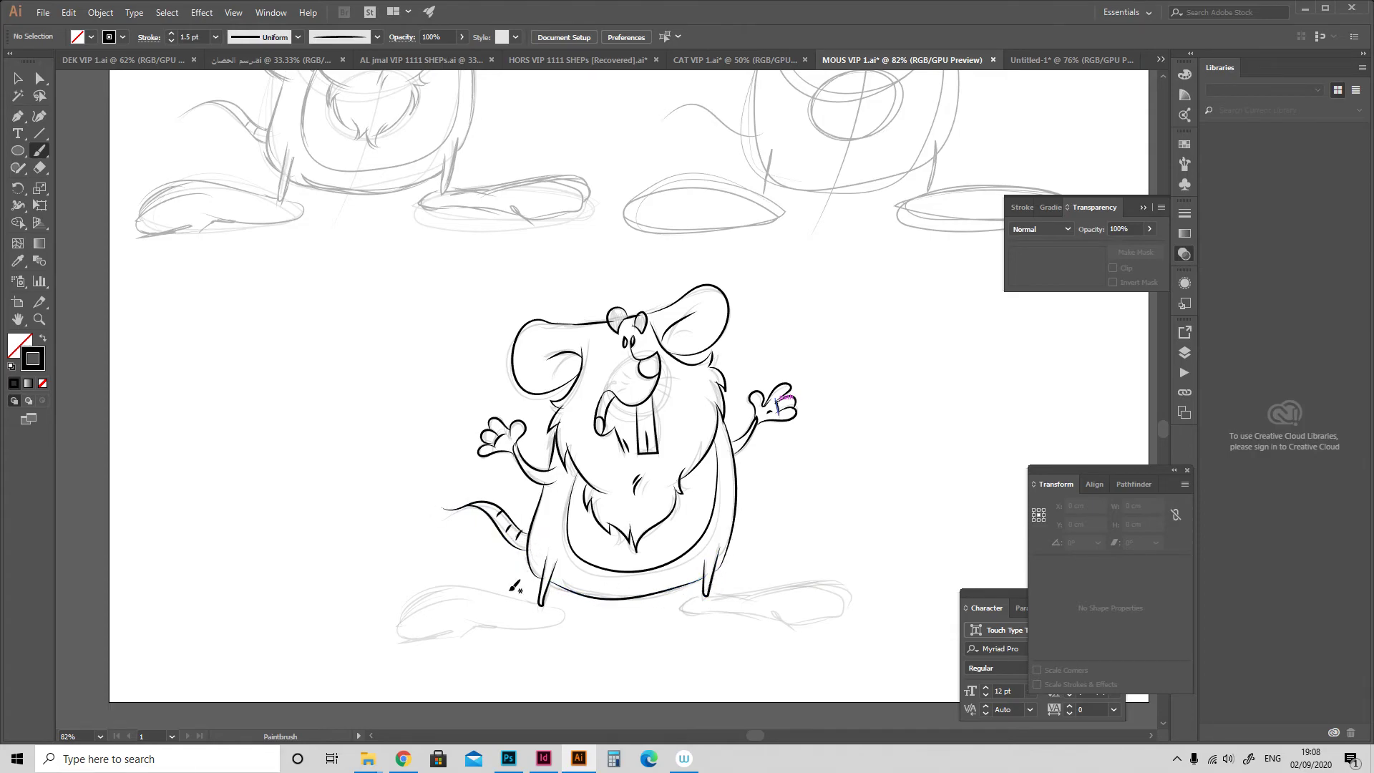
Ink both long feet with toe lines, and add the whiskers and the curve above the snout.
{"action": "mouse_move", "coordinate": [688, 602]}
{"action": "left_mouse_down"}
{"action": "mouse_move", "coordinate": [790, 624]}
{"action": "mouse_move", "coordinate": [857, 616]}
{"action": "mouse_move", "coordinate": [855, 597]}
{"action": "mouse_move", "coordinate": [819, 584]}
{"action": "mouse_move", "coordinate": [724, 588]}
{"action": "left_mouse_up"}
{"action": "mouse_move", "coordinate": [564, 613]}
{"action": "left_mouse_down"}
{"action": "mouse_move", "coordinate": [402, 630]}
{"action": "mouse_move", "coordinate": [418, 608]}
{"action": "mouse_move", "coordinate": [495, 591]}
{"action": "mouse_move", "coordinate": [539, 605]}
{"action": "left_mouse_up"}
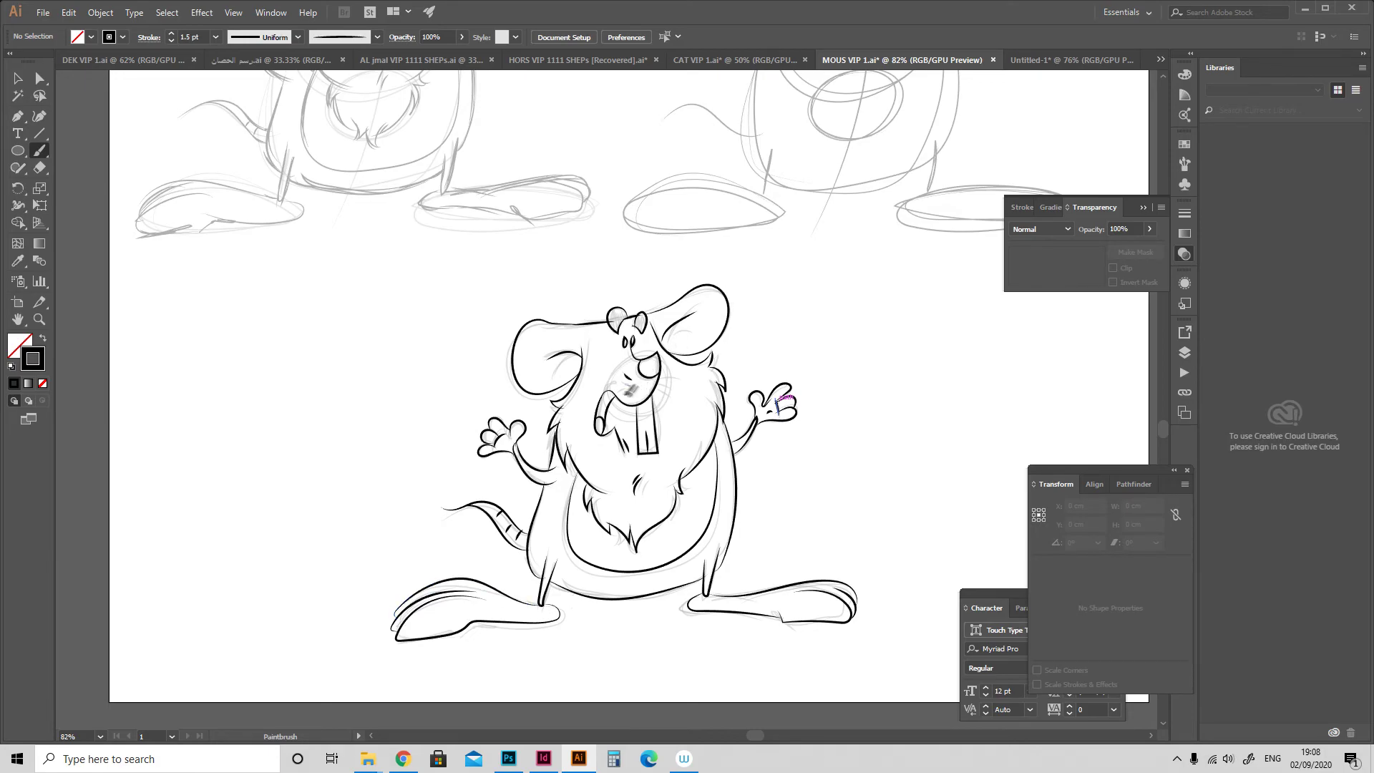
{"action": "left_click_drag", "start_coordinate": [639, 368], "coordinate": [578, 379]}
Duplicate only the inked mouse lines, without the faded sketch, to the left of the inked figure.
{"action": "key", "text": "v"}
{"action": "left_click_drag", "start_coordinate": [839, 262], "coordinate": [655, 511]}
{"action": "left_click_drag", "start_coordinate": [712, 363], "coordinate": [251, 339]}
{"action": "left_click_drag", "start_coordinate": [444, 445], "coordinate": [803, 463]}
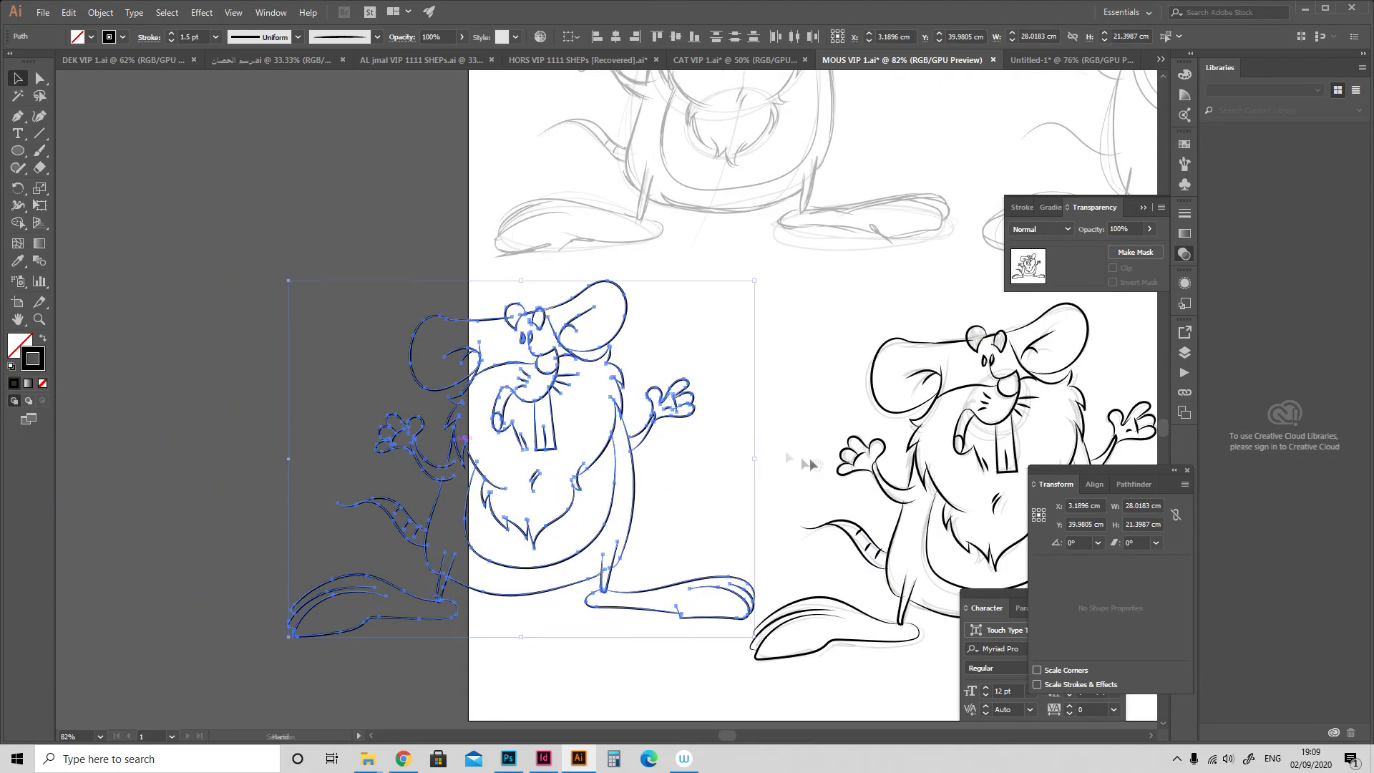
Extend the artboard's left edge to enclose the inked copy, and hide the panels to show the whole artboard.
{"action": "key", "text": "shift+o"}
{"action": "left_click_drag", "start_coordinate": [470, 259], "coordinate": [237, 259]}
{"action": "left_click", "coordinate": [17, 79]}
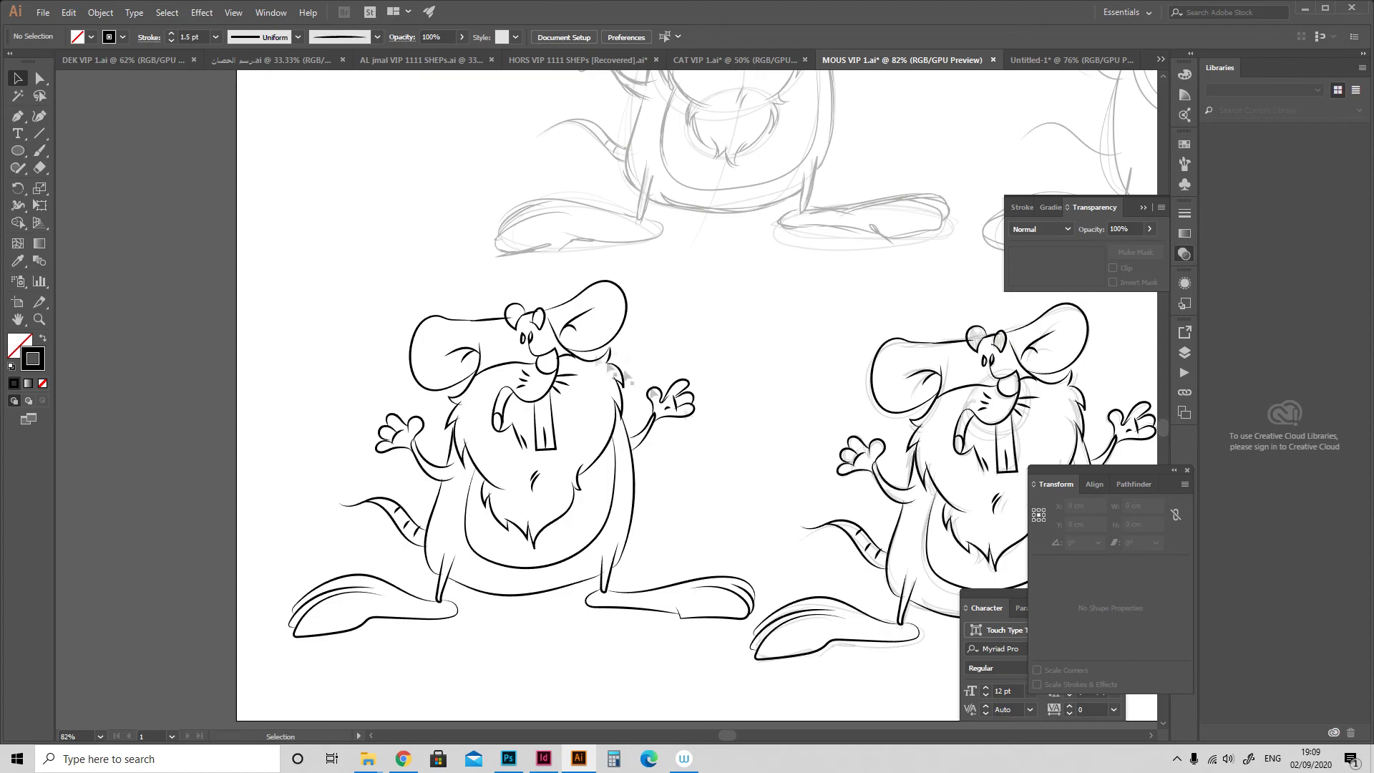
{"action": "key", "text": "Tab"}
{"action": "left_click_drag", "start_coordinate": [951, 620], "coordinate": [820, 705]}
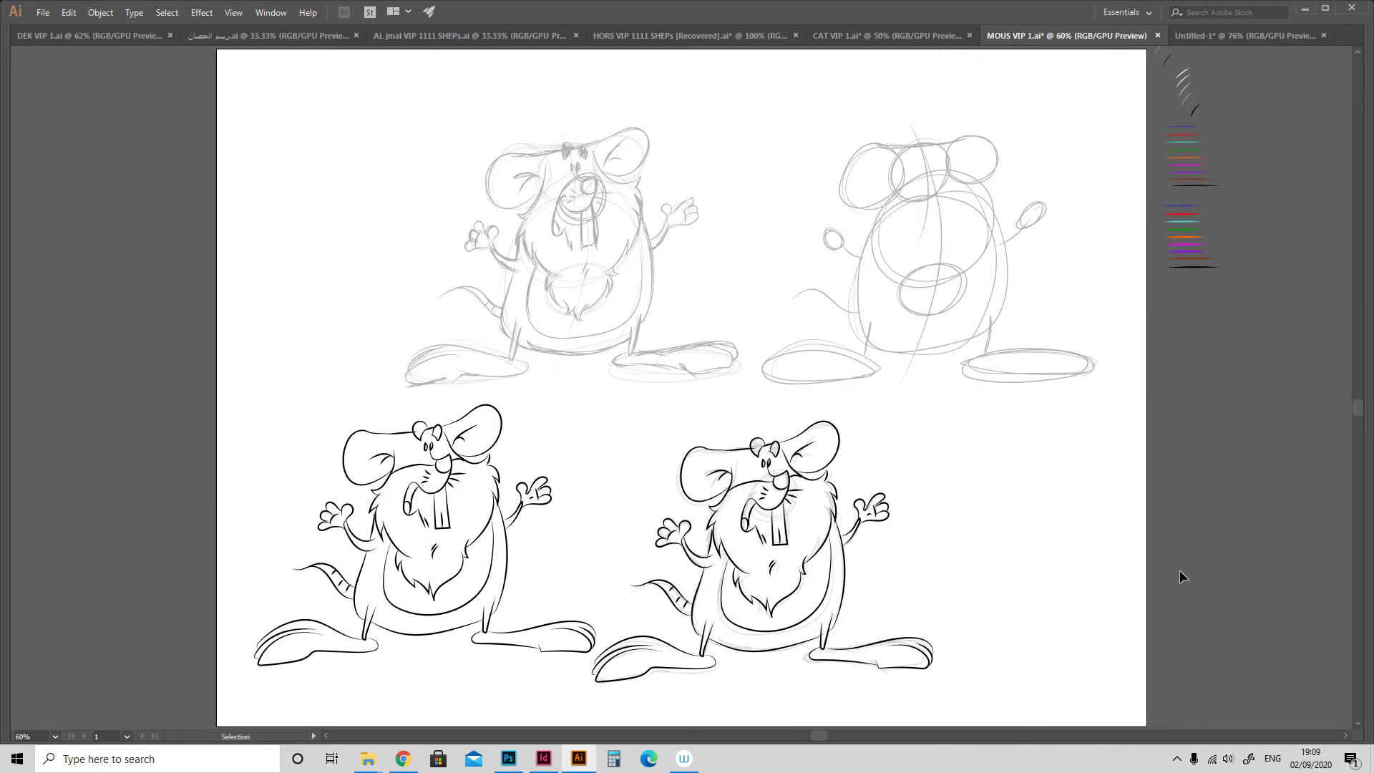